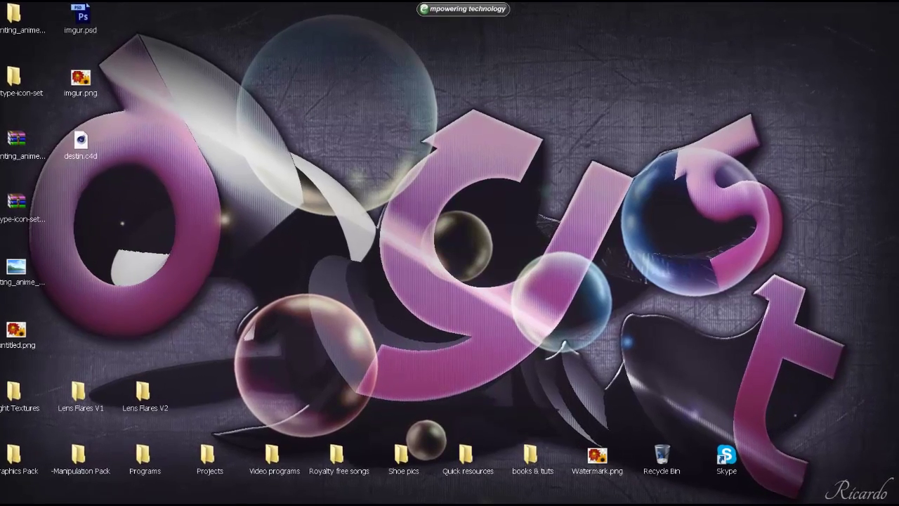
# Switch to the Cinema 4D window that shows the 'Tut' MoText scene.
pyautogui.hotkey('alt', 'Tab')
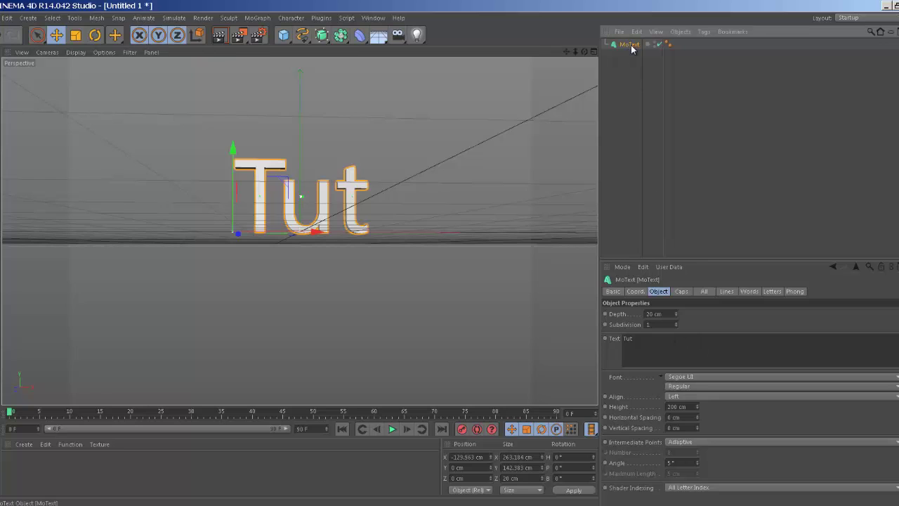
# Delete the existing Tut MoText and reposition the view of the empty scene.
pyautogui.press('Delete')
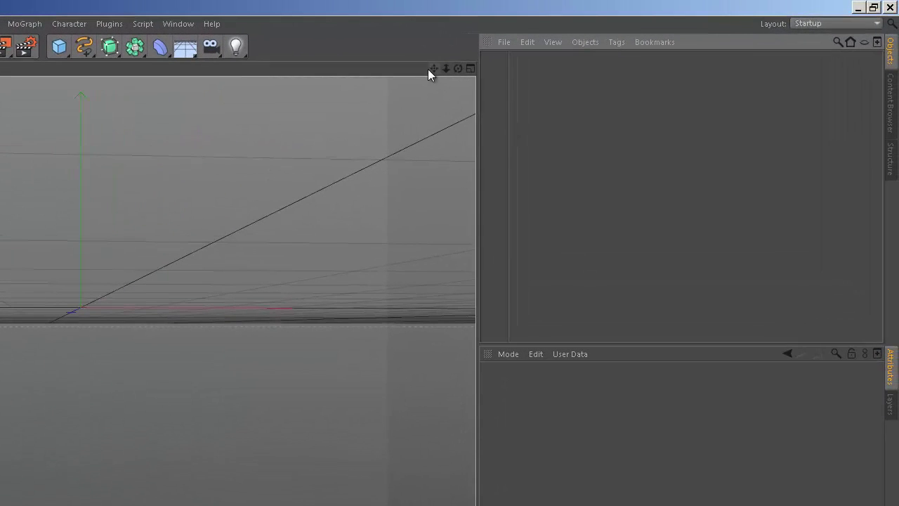
pyautogui.moveTo(432, 69); pyautogui.dragTo(277, 335)
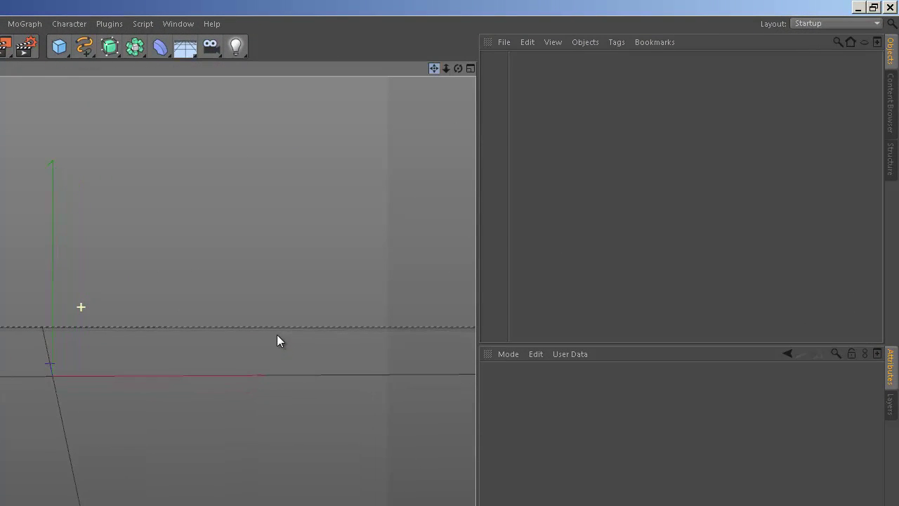
pyautogui.moveTo(458, 69)
pyautogui.mouseDown()
pyautogui.moveTo(279, 342)
pyautogui.moveTo(289, 345)
pyautogui.moveTo(277, 343)
pyautogui.mouseUp()
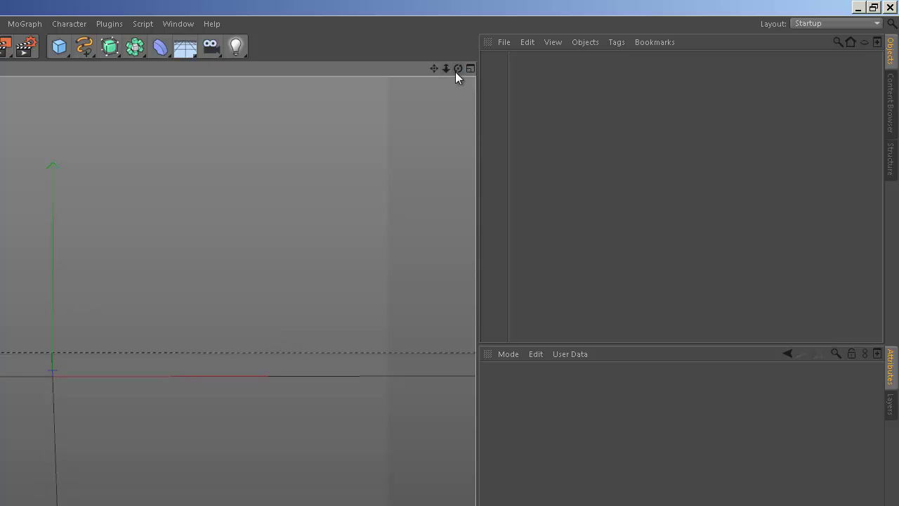
pyautogui.moveTo(455, 71); pyautogui.dragTo(279, 336)
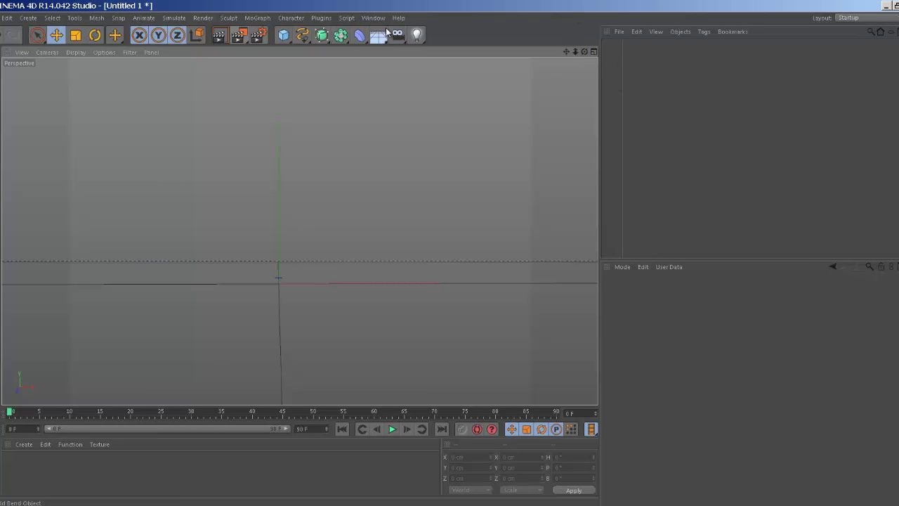
# Add a MoGraph MoText object and replace its default 'Text' with 'Tut'.
pyautogui.click(259, 23)
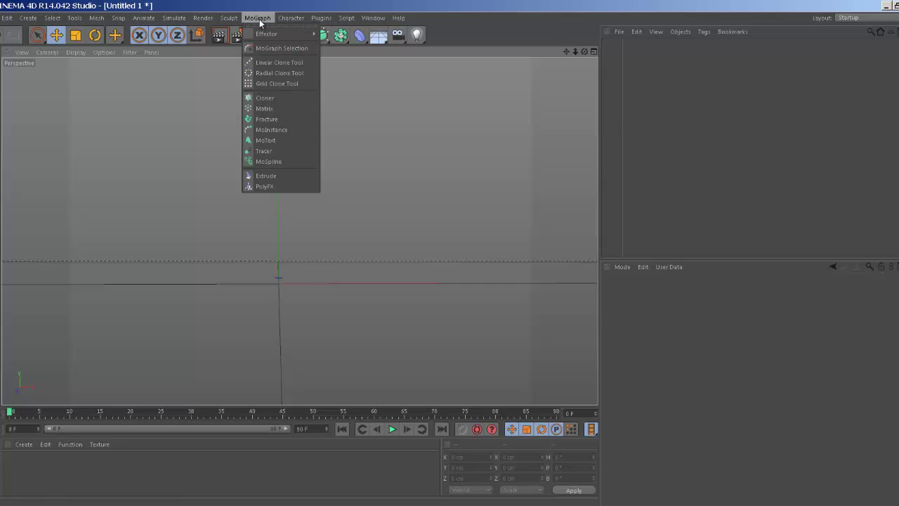
pyautogui.click(289, 140)
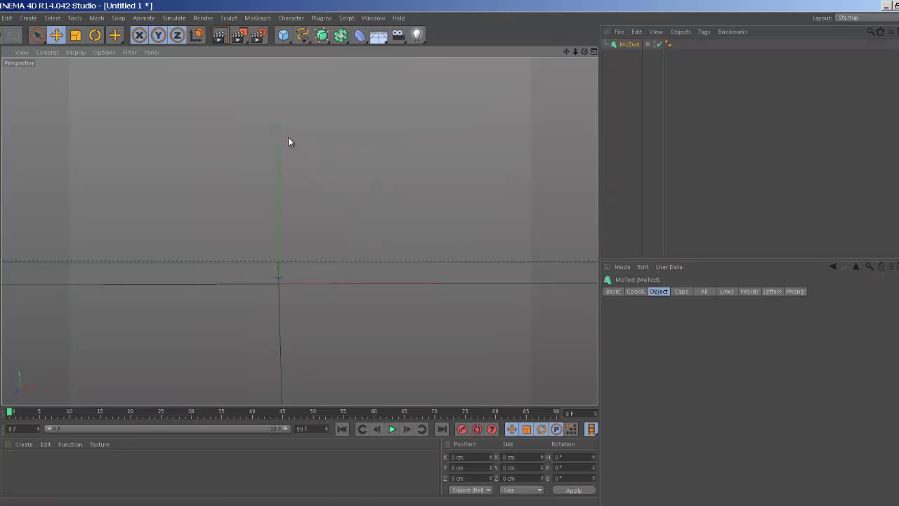
pyautogui.click(323, 35)
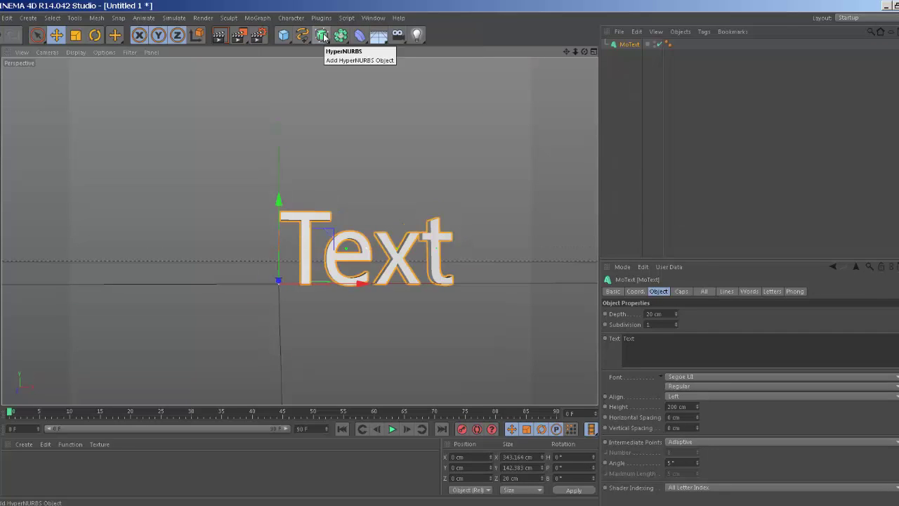
pyautogui.click(288, 17)
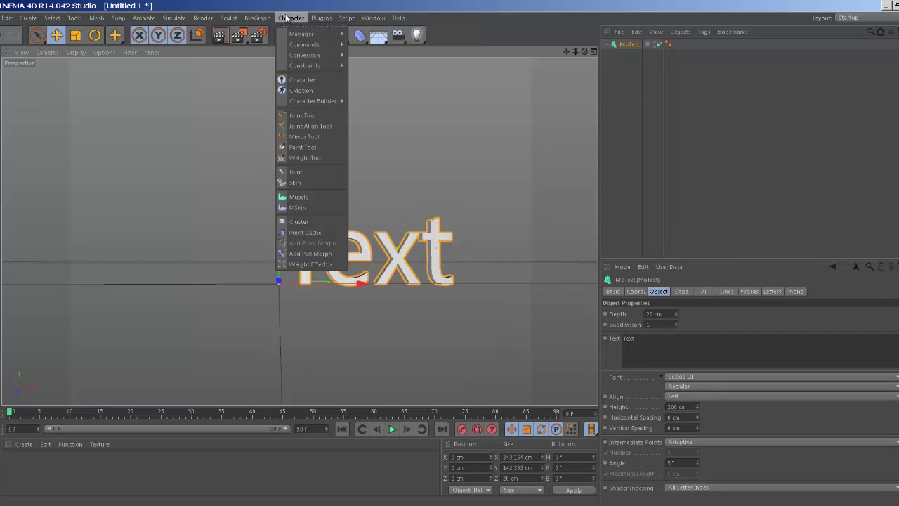
pyautogui.click(506, 18)
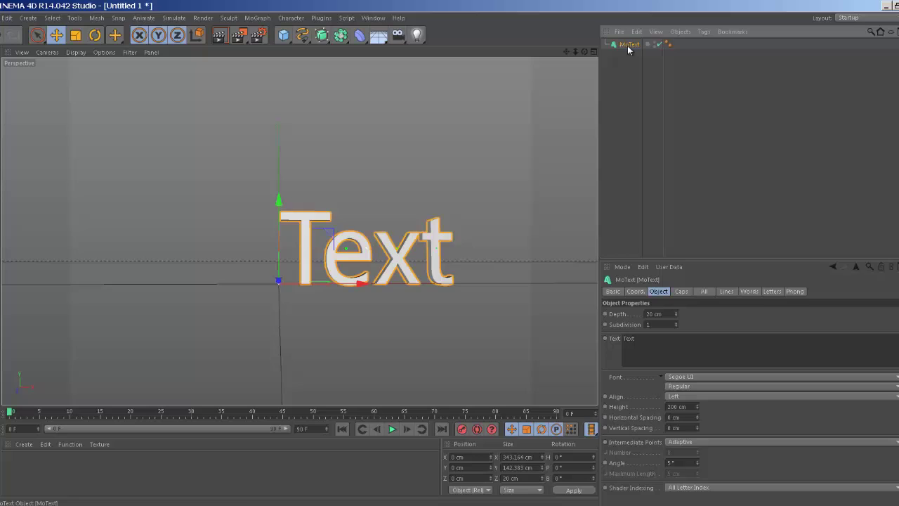
pyautogui.doubleClick(742, 341)
pyautogui.write('Tu')
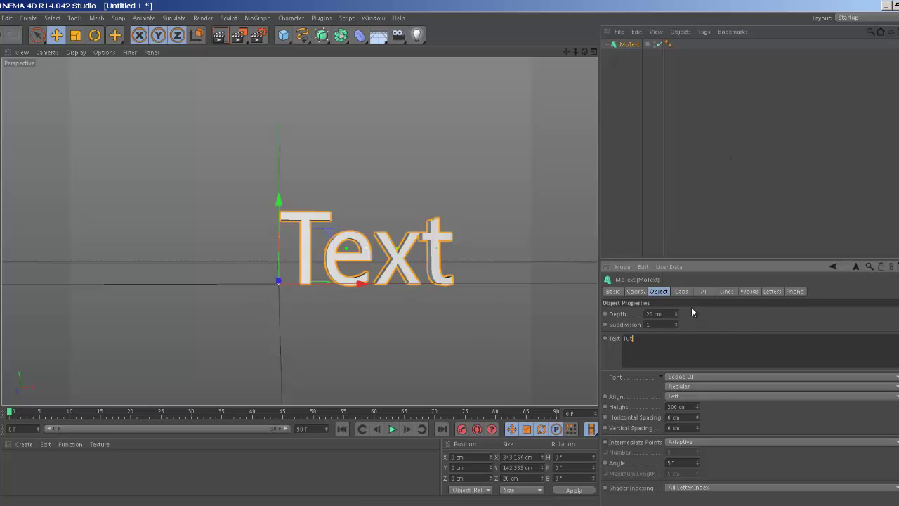
pyautogui.click(714, 318)
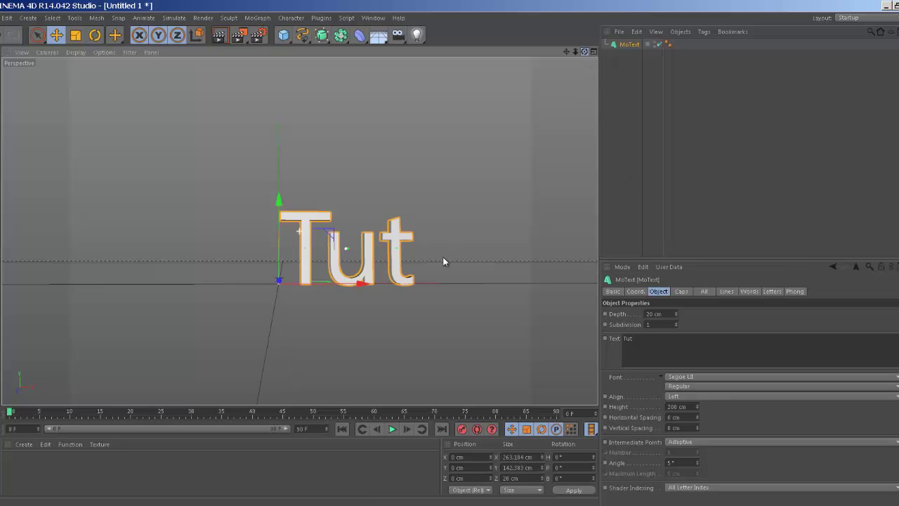
pyautogui.keyDown('alt'); pyautogui.moveTo(446, 259); pyautogui.dragTo(451, 255); pyautogui.keyUp('alt')
# Set the MoText depth to 55 cm.
pyautogui.doubleClick(654, 314)
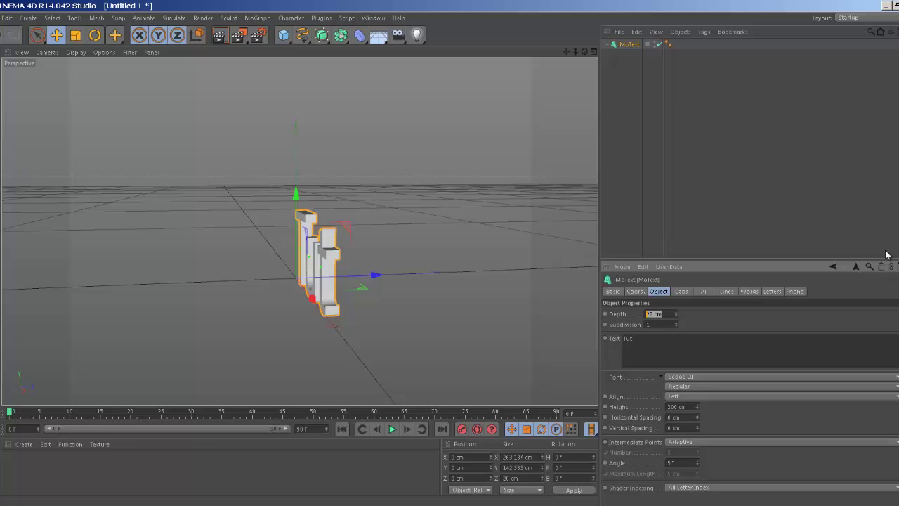
pyautogui.write('75')
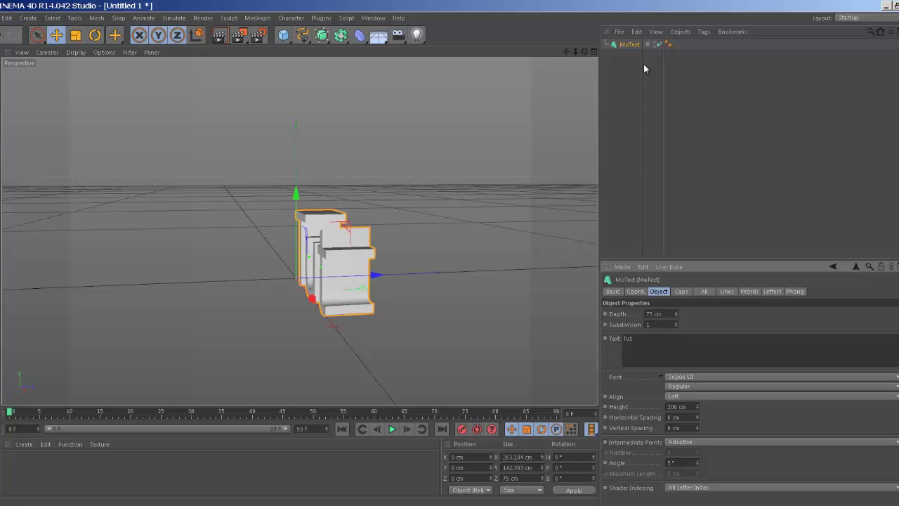
pyautogui.click(655, 313)
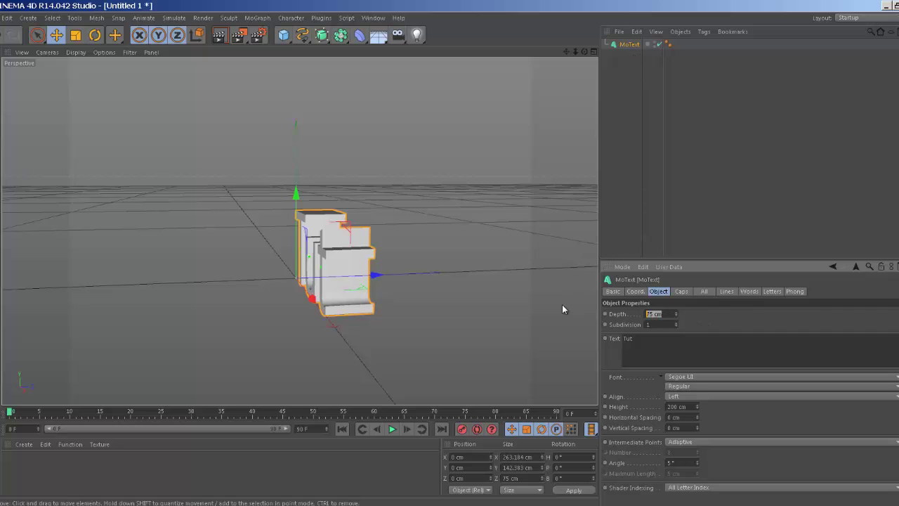
pyautogui.write('55')
pyautogui.press('Return')
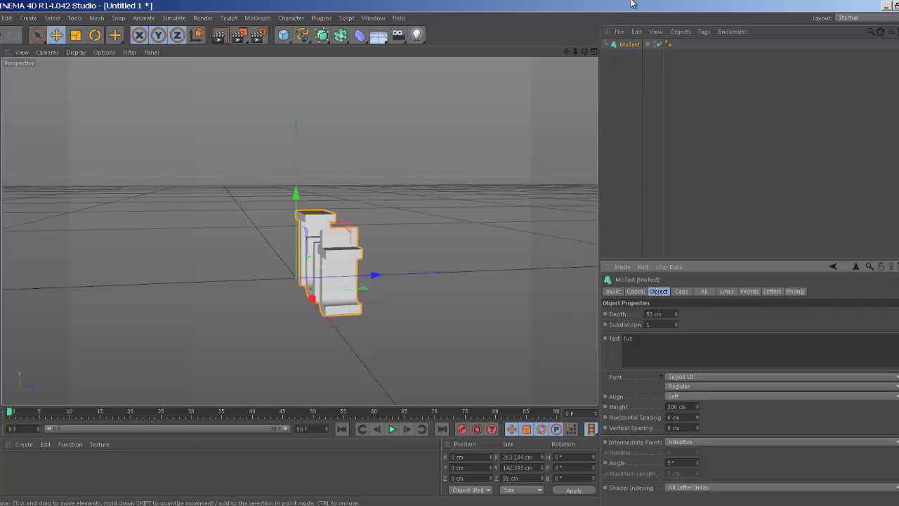
pyautogui.moveTo(582, 55); pyautogui.dragTo(450, 255)
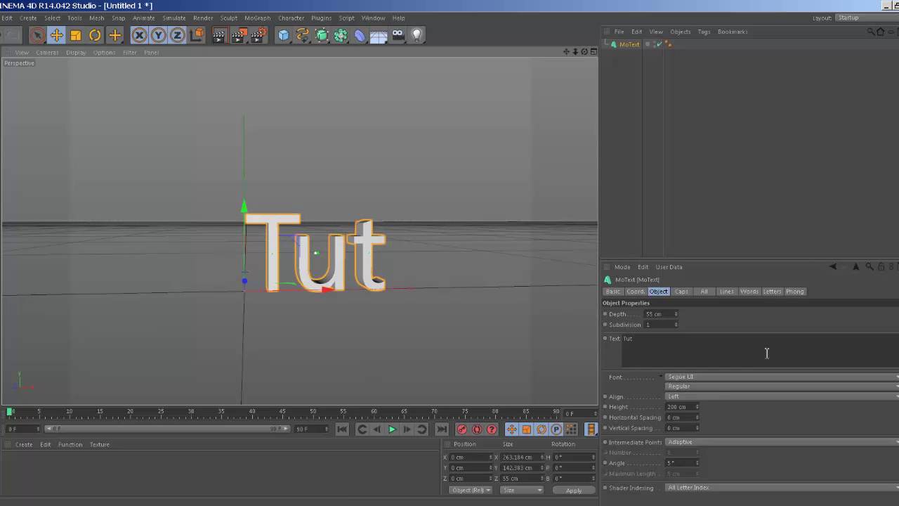
# Change the MoText font to SF Fedora.
pyautogui.click(814, 379)
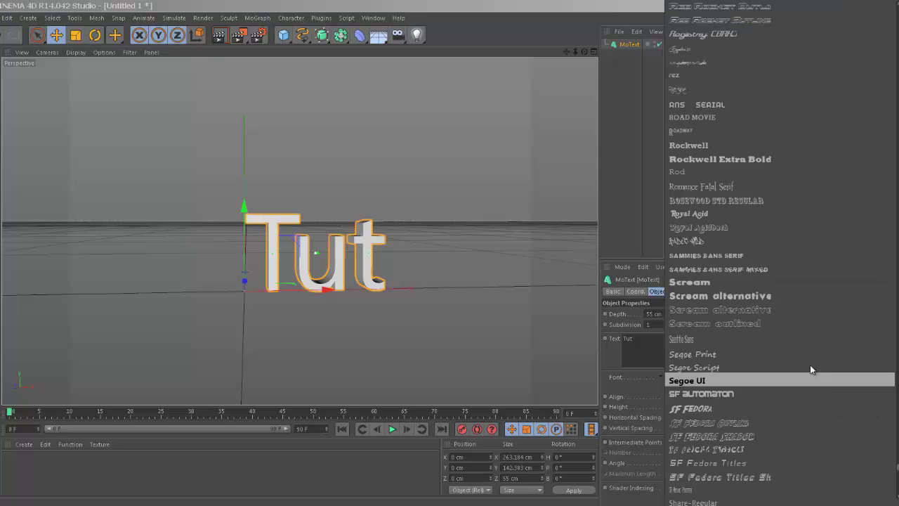
pyautogui.click(717, 406)
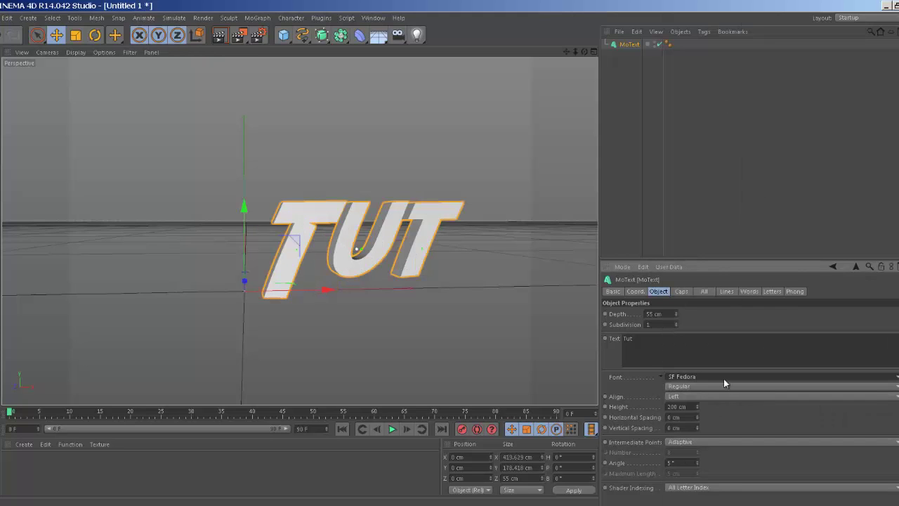
pyautogui.moveTo(567, 54)
pyautogui.mouseDown()
pyautogui.moveTo(578, 53)
pyautogui.moveTo(436, 255)
pyautogui.moveTo(450, 255)
pyautogui.moveTo(582, 58)
pyautogui.mouseUp()
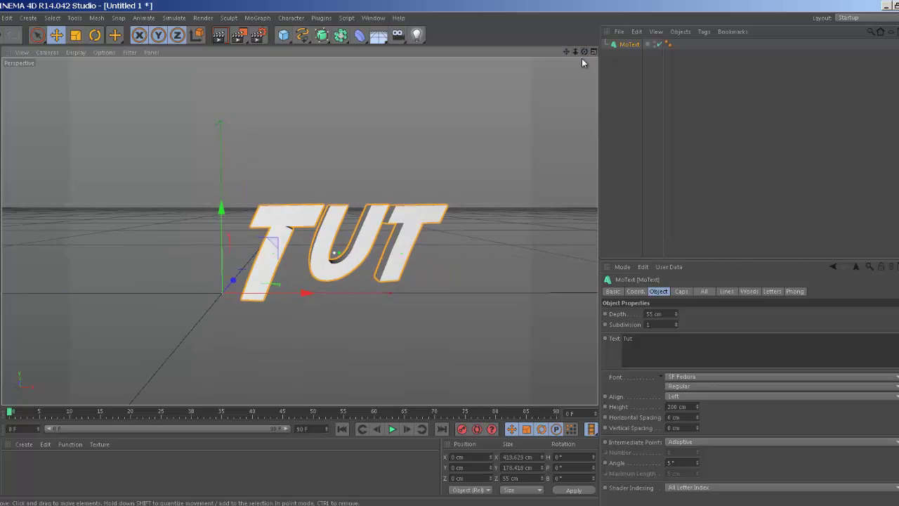
# Duplicate the MoText with Ctrl+C/Ctrl+V, then delete the resulting MoText.1.
pyautogui.rightClick(625, 47)
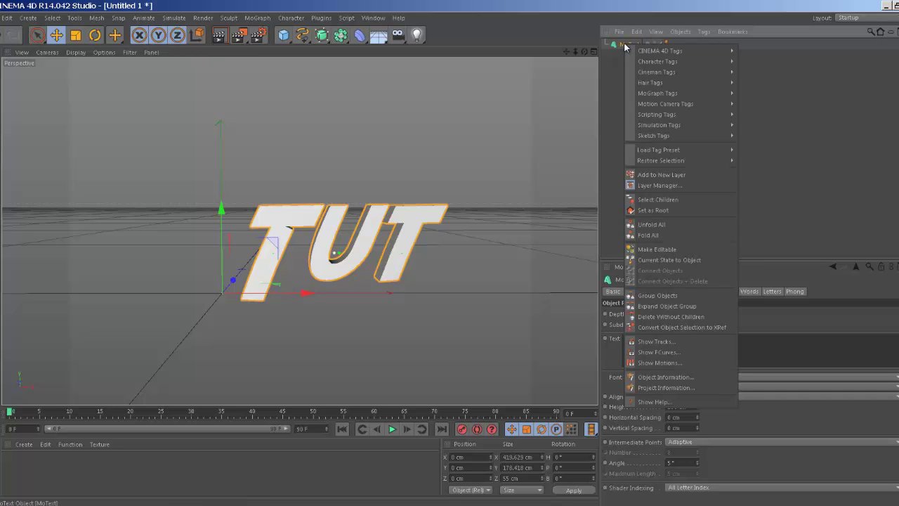
pyautogui.click(884, 131)
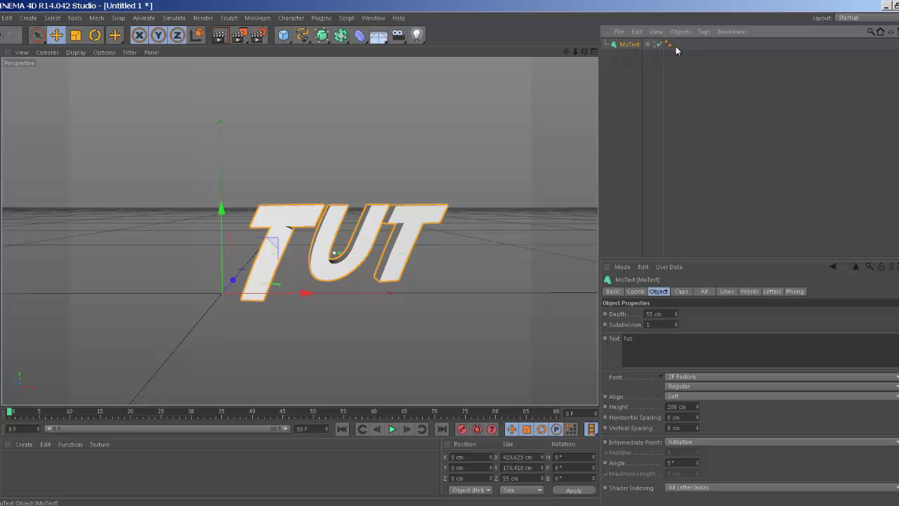
pyautogui.hotkey('ctrl', 'c')
pyautogui.hotkey('ctrl', 'v')
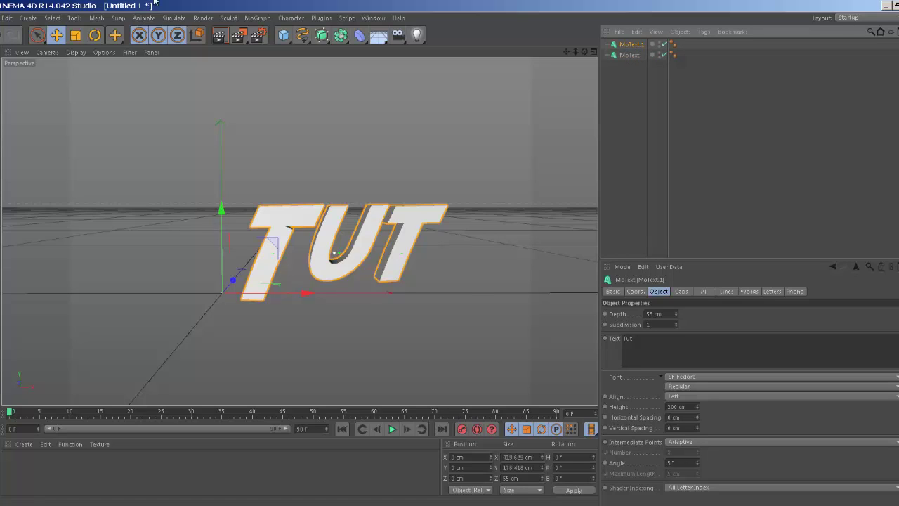
pyautogui.click(12, 19)
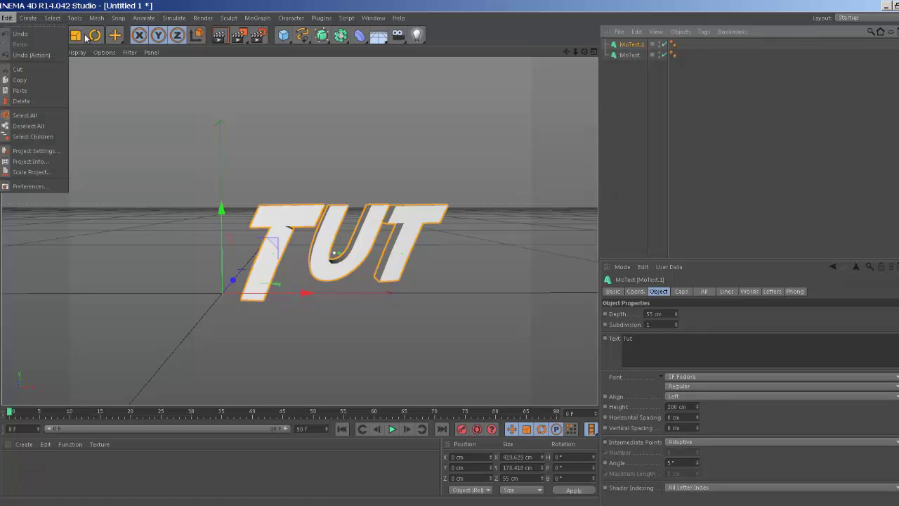
pyautogui.click(620, 50)
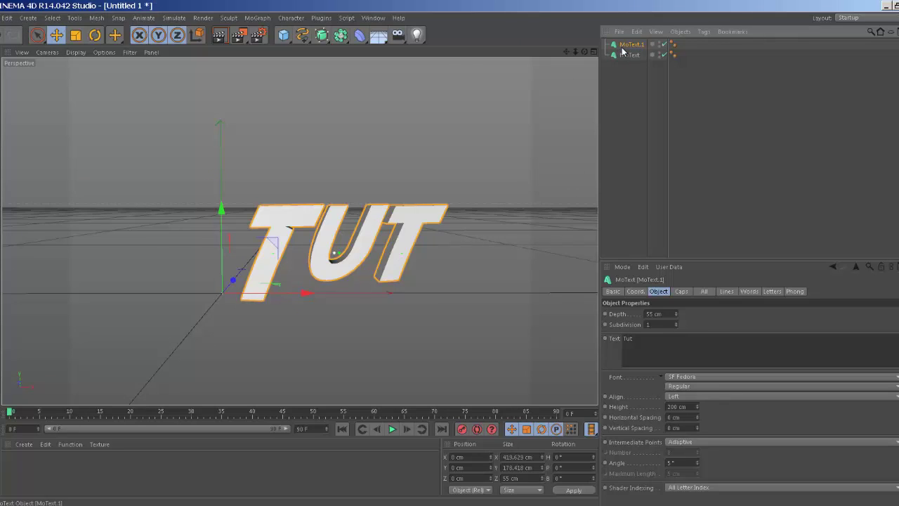
pyautogui.press('Delete')
# Copy and paste the original MoText via the Edit menu, creating MoText.1.
pyautogui.click(645, 47)
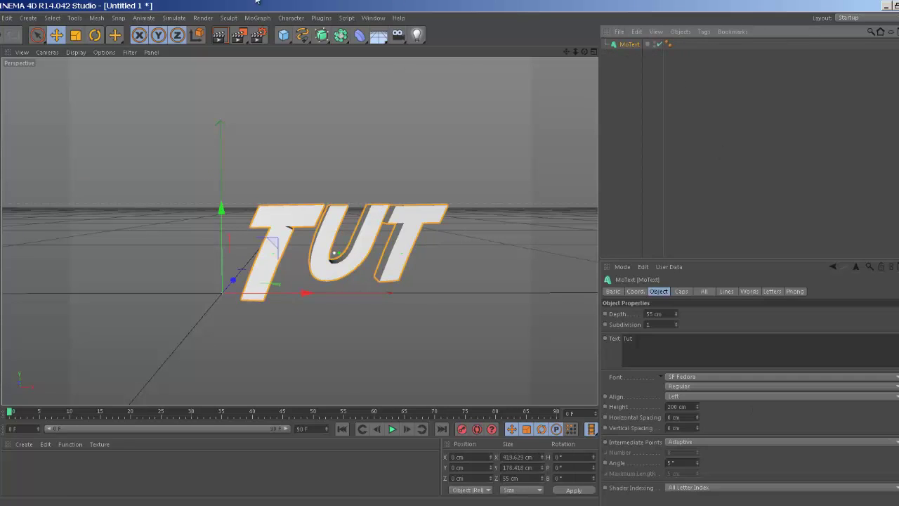
pyautogui.click(9, 18)
pyautogui.click(24, 80)
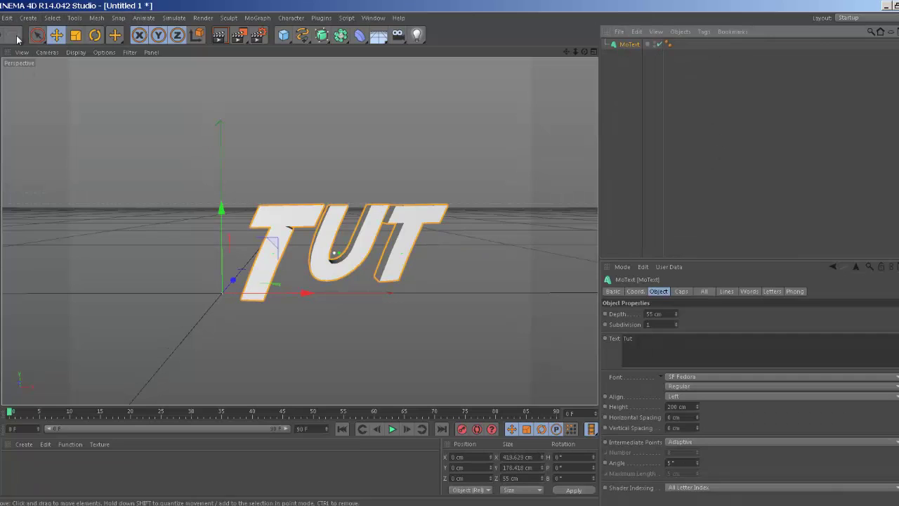
pyautogui.click(10, 19)
pyautogui.click(14, 93)
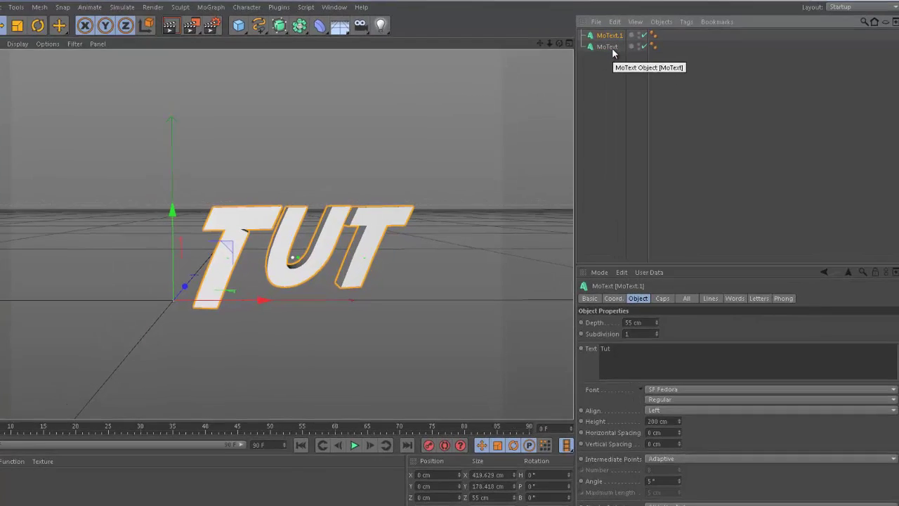
pyautogui.click(634, 57)
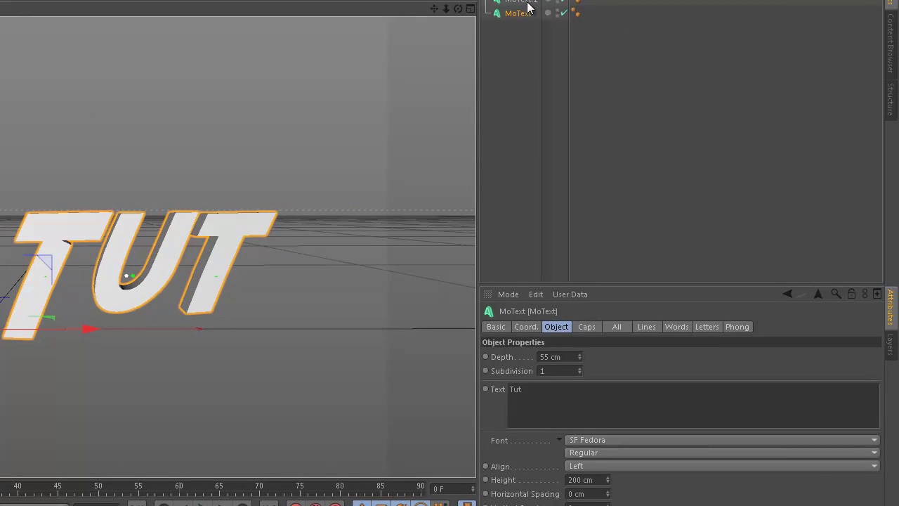
pyautogui.click(529, 2)
# Keep the original MoText's start cap set to plain Cap.
pyautogui.click(515, 16)
pyautogui.click(586, 327)
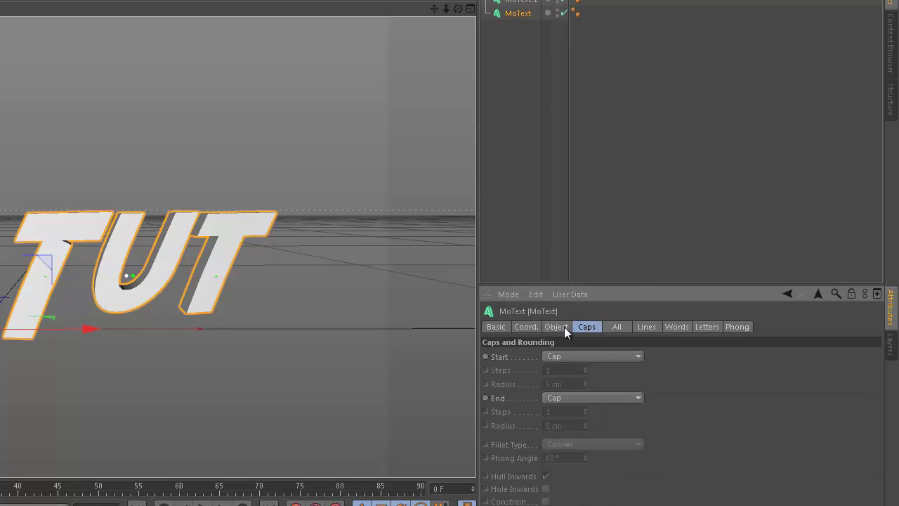
pyautogui.click(614, 357)
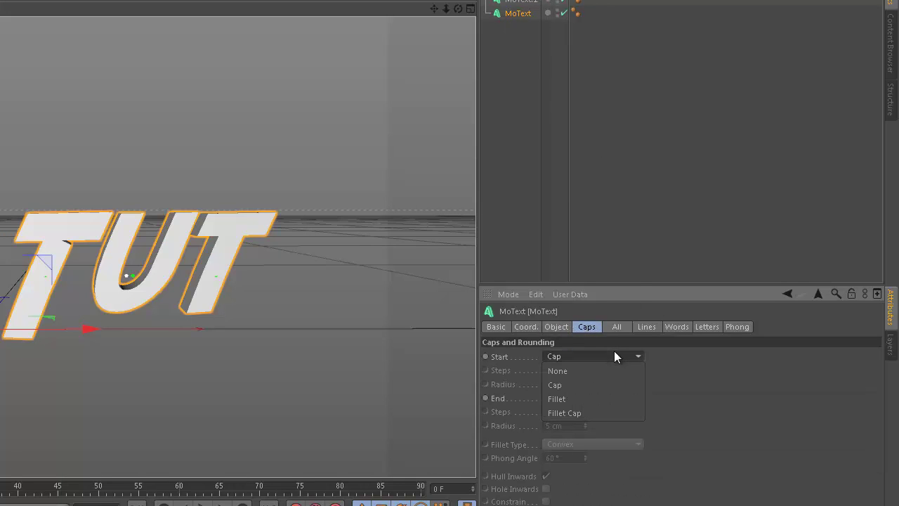
pyautogui.click(604, 387)
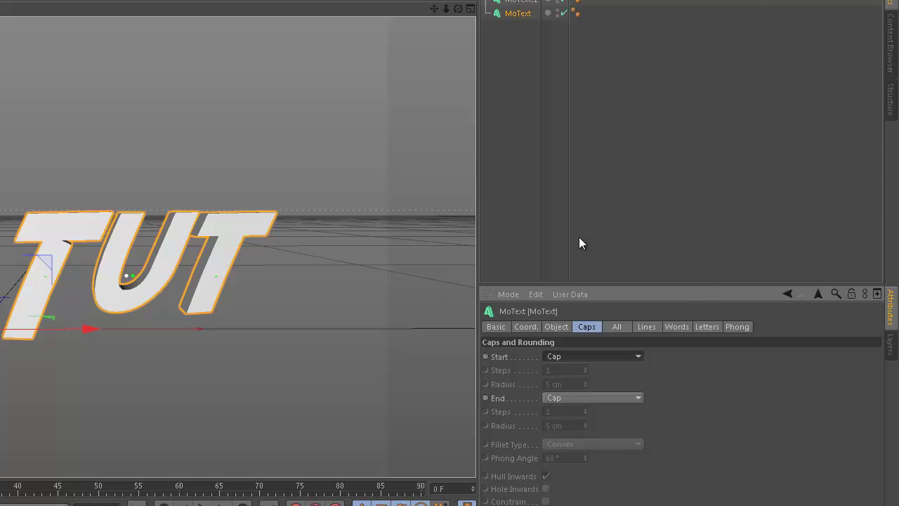
# Set MoText.1's start and end caps to Fillet.
pyautogui.click(517, 2)
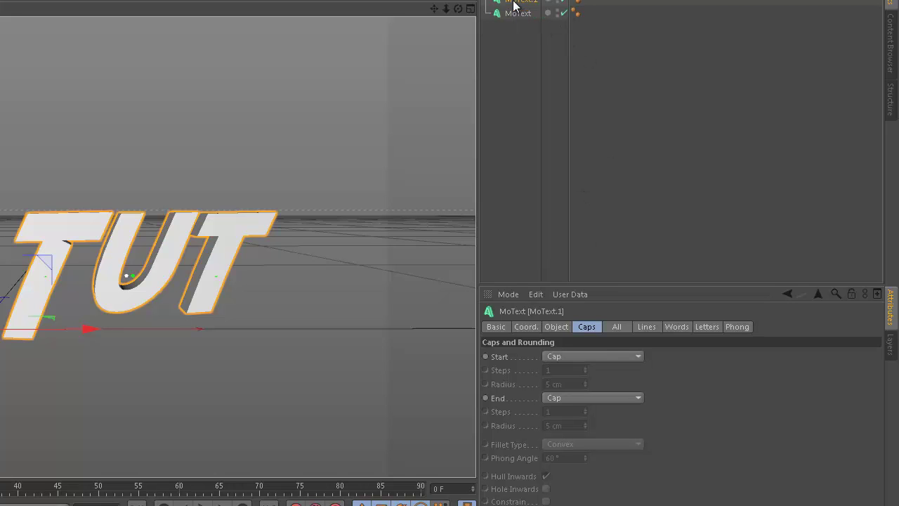
pyautogui.click(606, 358)
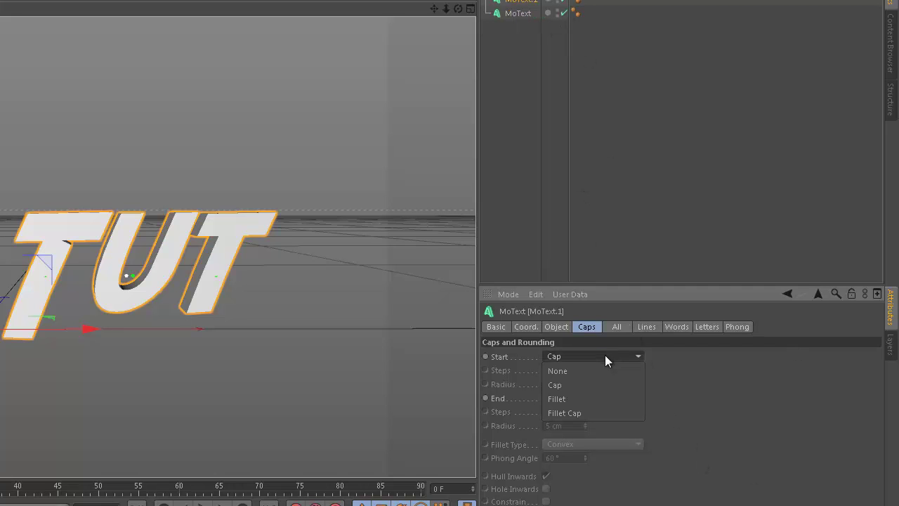
pyautogui.click(605, 400)
pyautogui.click(610, 397)
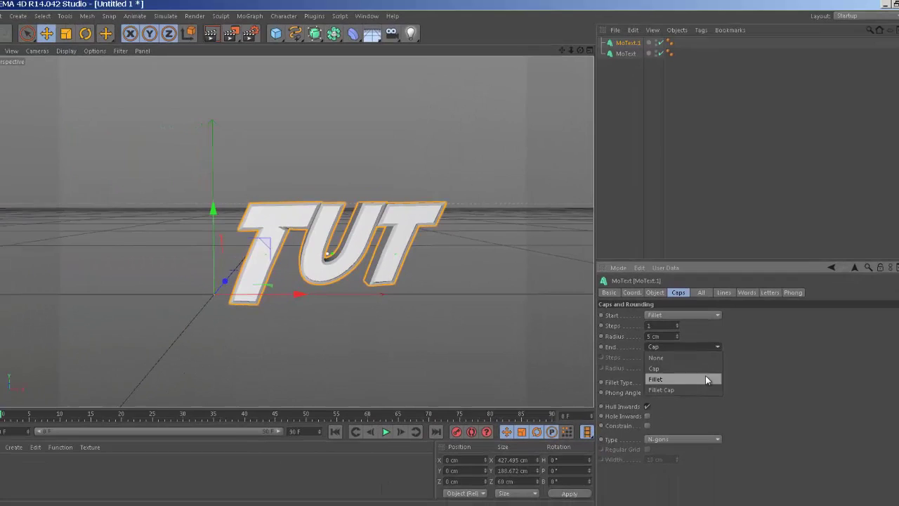
pyautogui.click(591, 441)
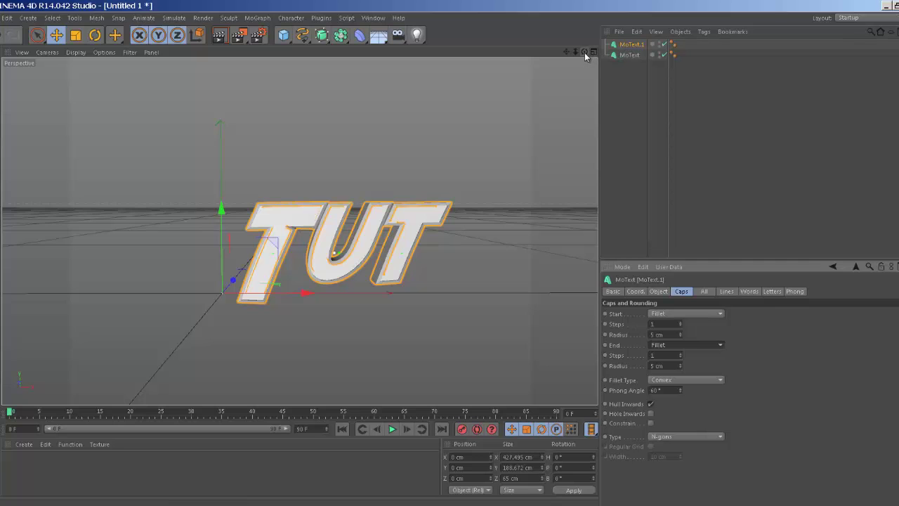
# Move MoText.1 slightly back along the Z axis.
pyautogui.moveTo(584, 52); pyautogui.dragTo(454, 253)
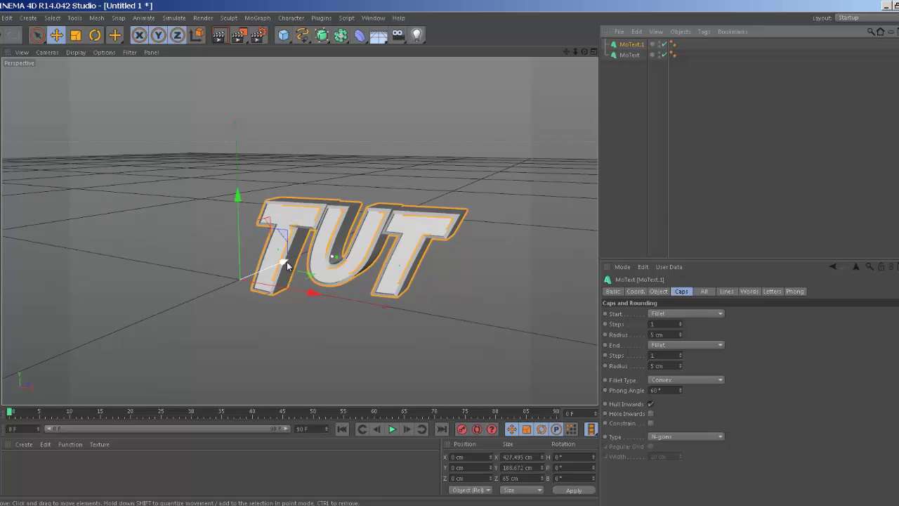
pyautogui.moveTo(287, 265); pyautogui.dragTo(281, 266)
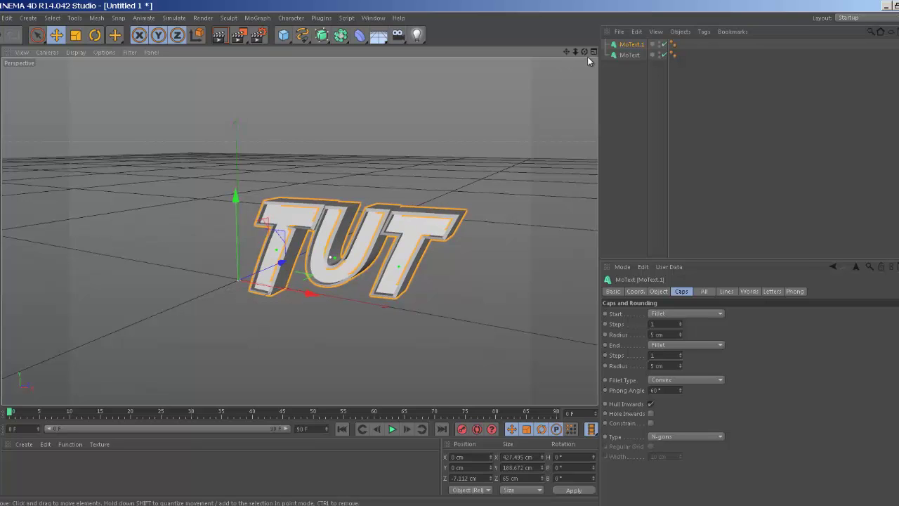
pyautogui.keyDown('alt'); pyautogui.moveTo(448, 254); pyautogui.dragTo(449, 257); pyautogui.keyUp('alt')
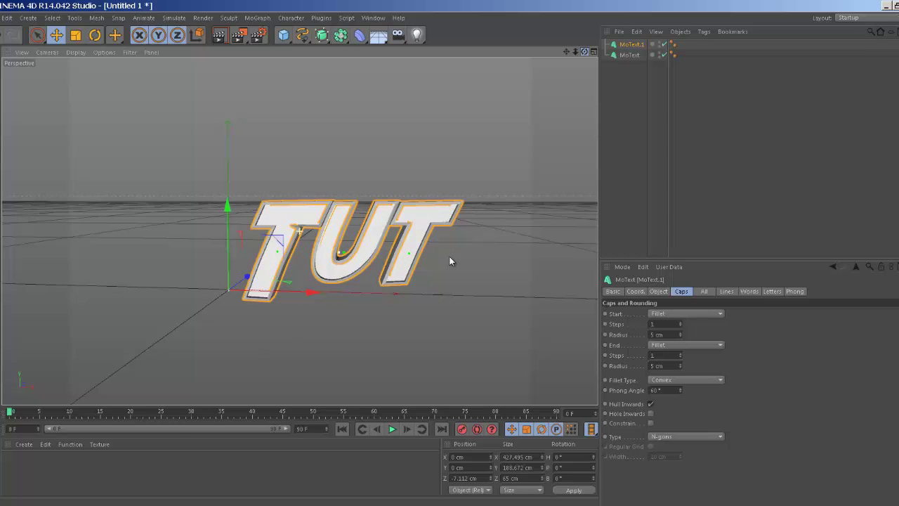
# Rename MoText.1 to 'Outline'.
pyautogui.doubleClick(640, 46)
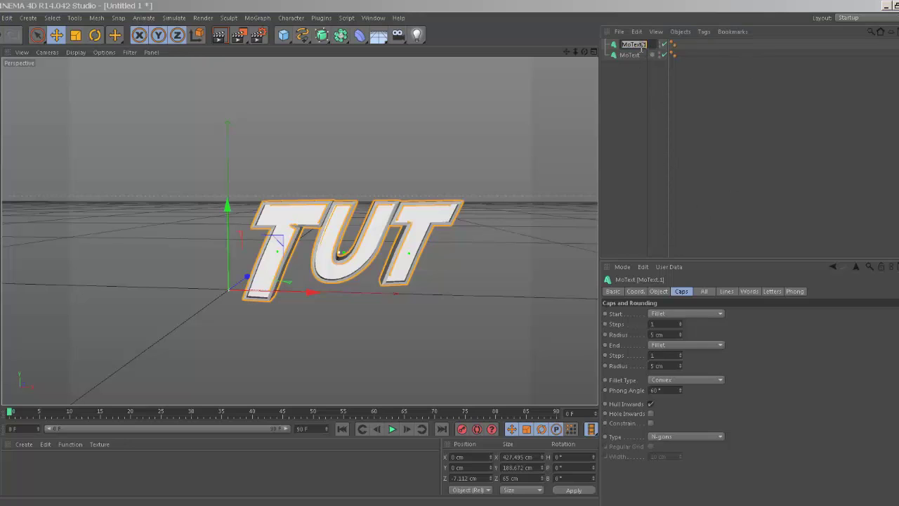
pyautogui.write('Outline')
pyautogui.press('Return')
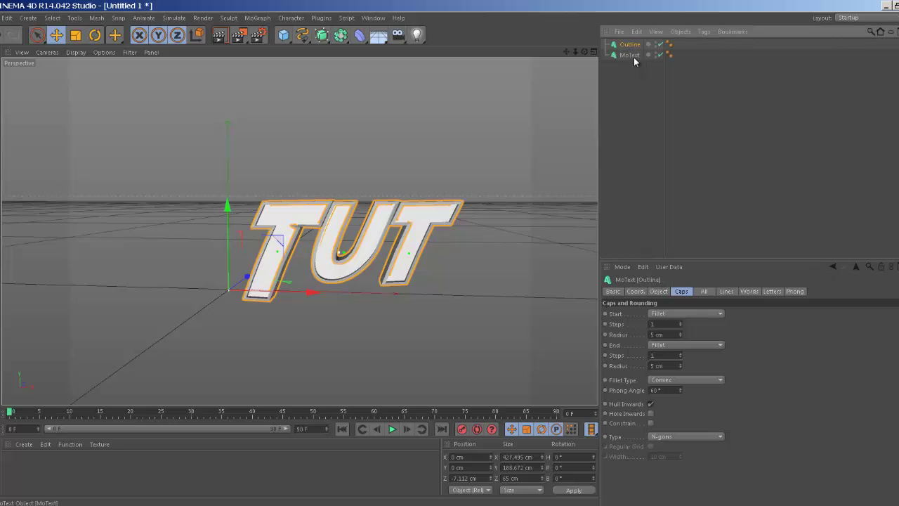
pyautogui.click(637, 55)
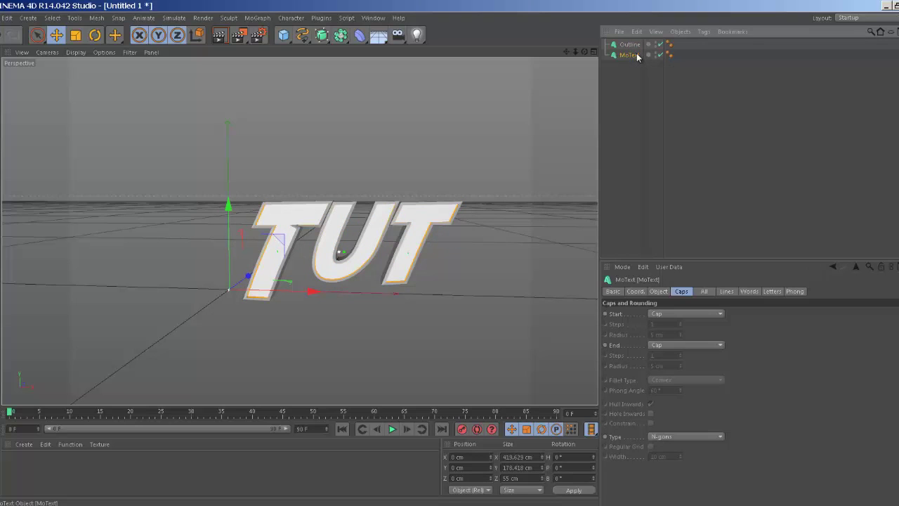
pyautogui.click(630, 44)
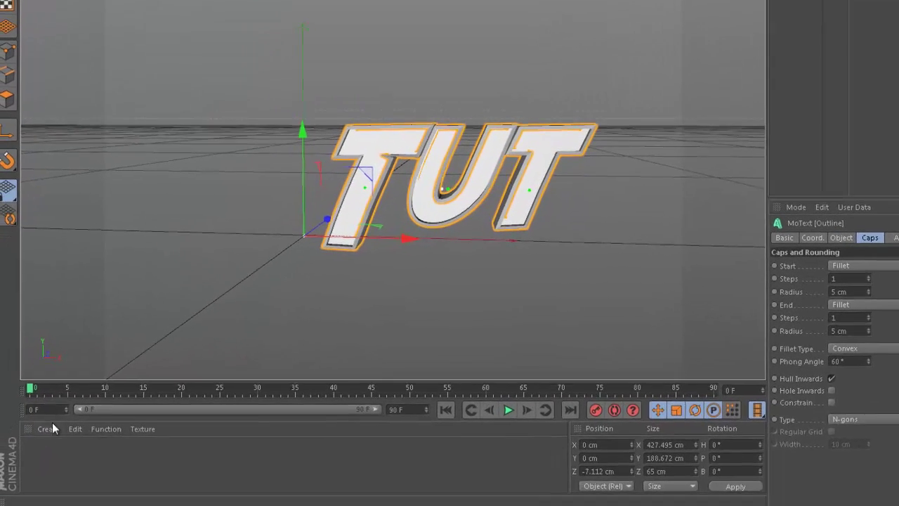
# Create a new material named Mat.
pyautogui.click(24, 444)
pyautogui.click(92, 304)
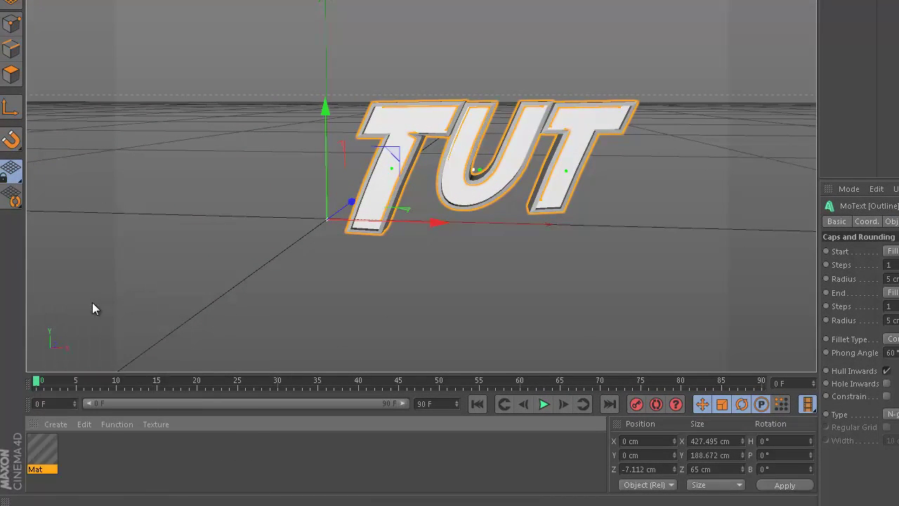
pyautogui.rightClick(49, 450)
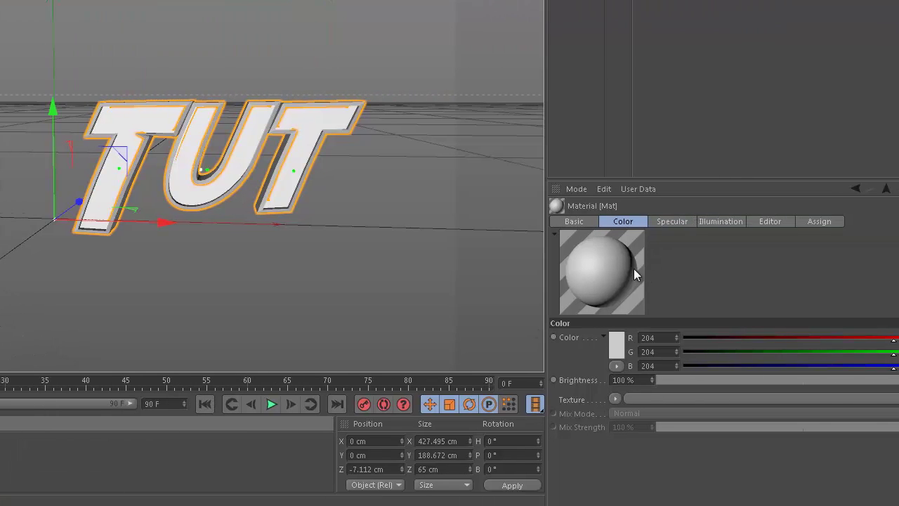
# Set Mat's preview to Knot (Soft Shadow) and try a dark red colour.
pyautogui.rightClick(610, 267)
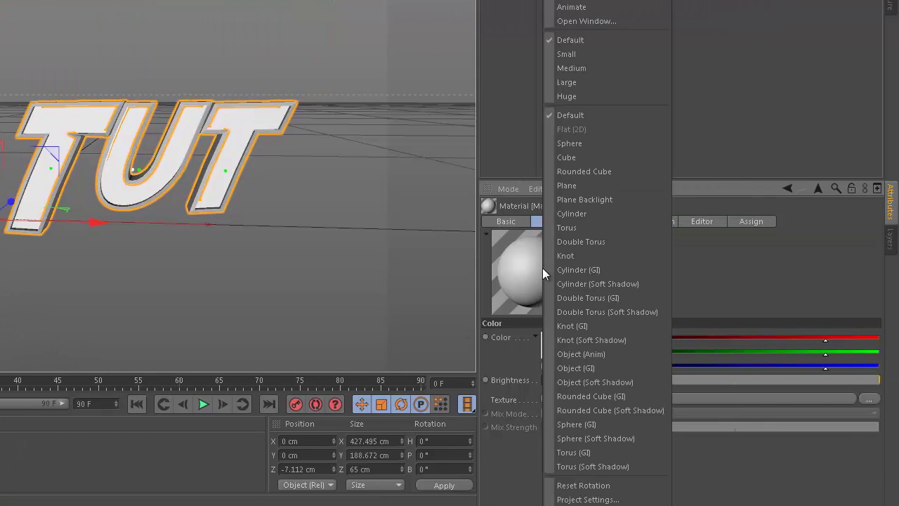
pyautogui.click(730, 259)
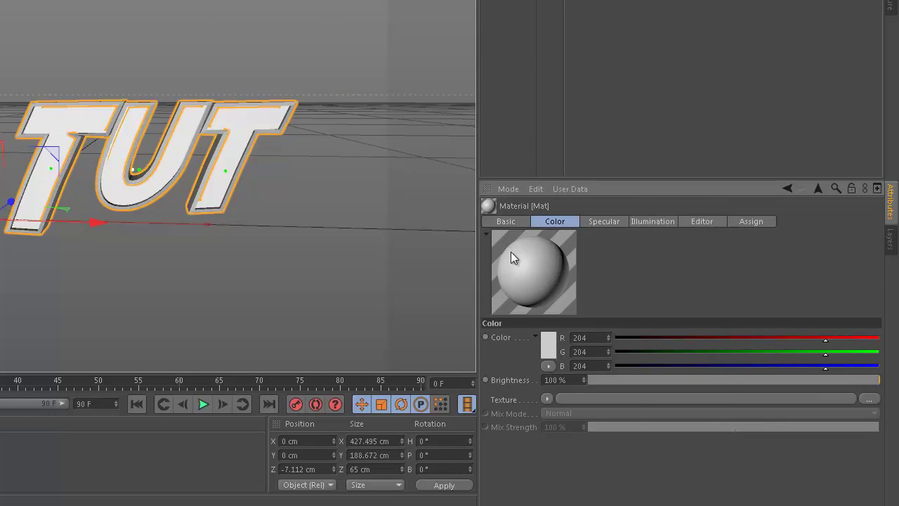
pyautogui.rightClick(511, 257)
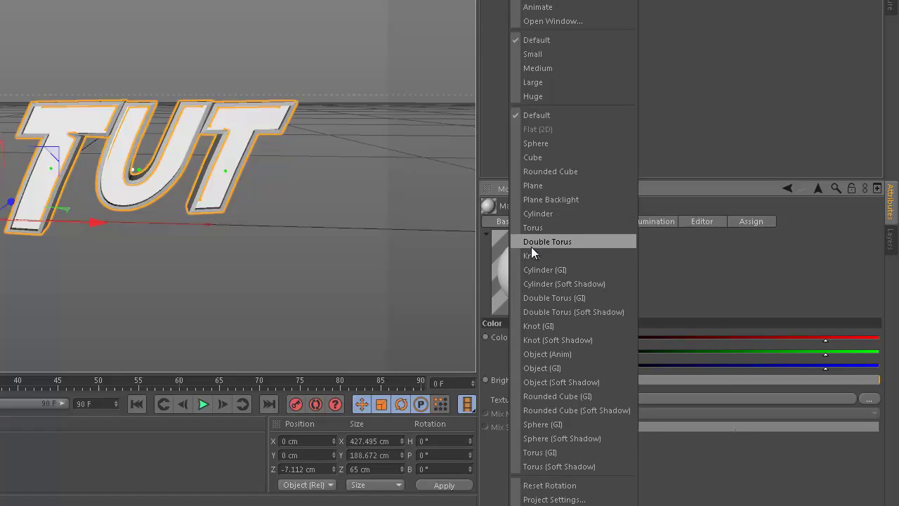
pyautogui.click(594, 340)
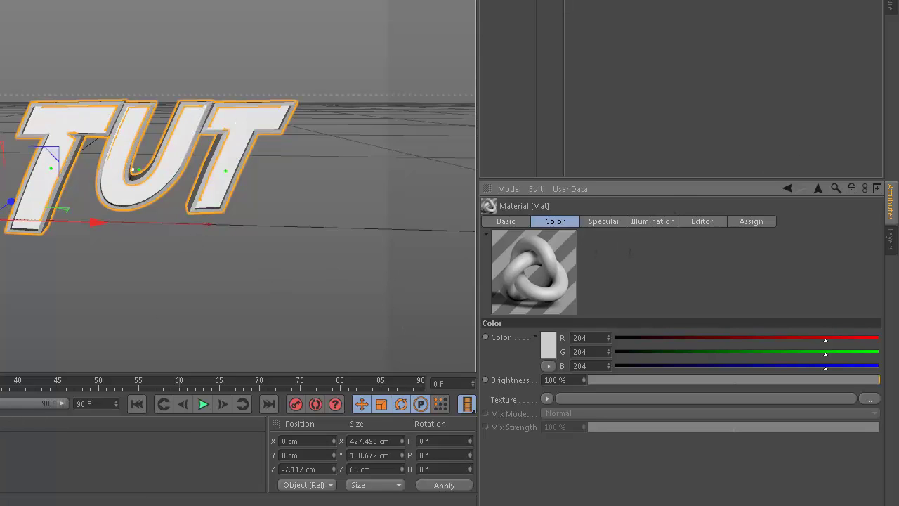
pyautogui.click(551, 344)
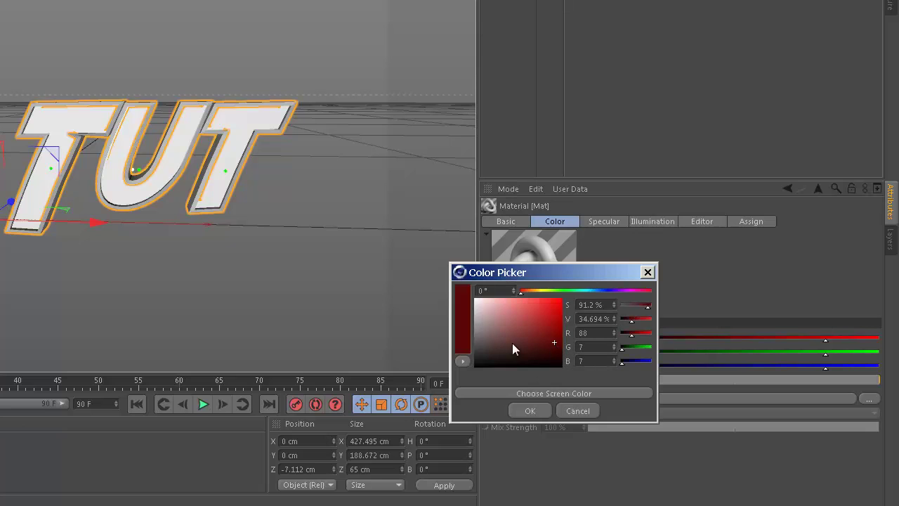
pyautogui.moveTo(514, 347); pyautogui.dragTo(468, 318)
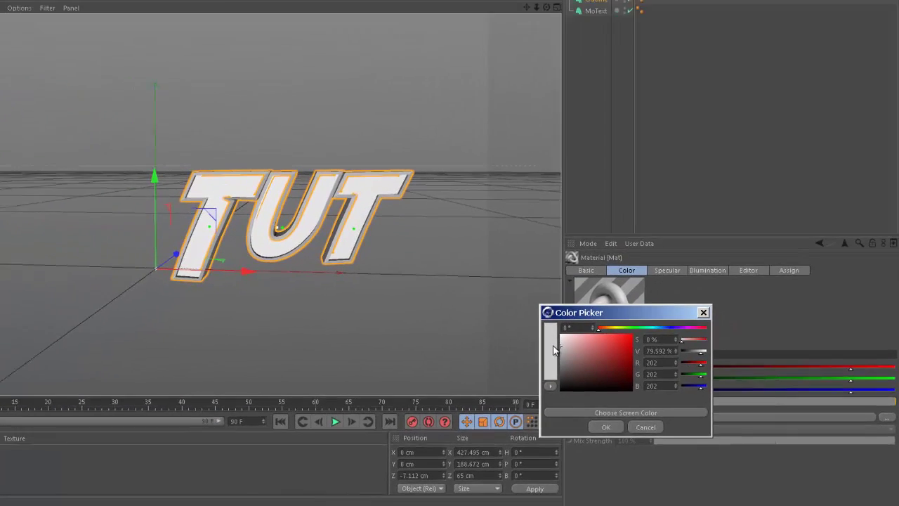
# Apply the Mat material to the TUT MoText.
pyautogui.click(606, 427)
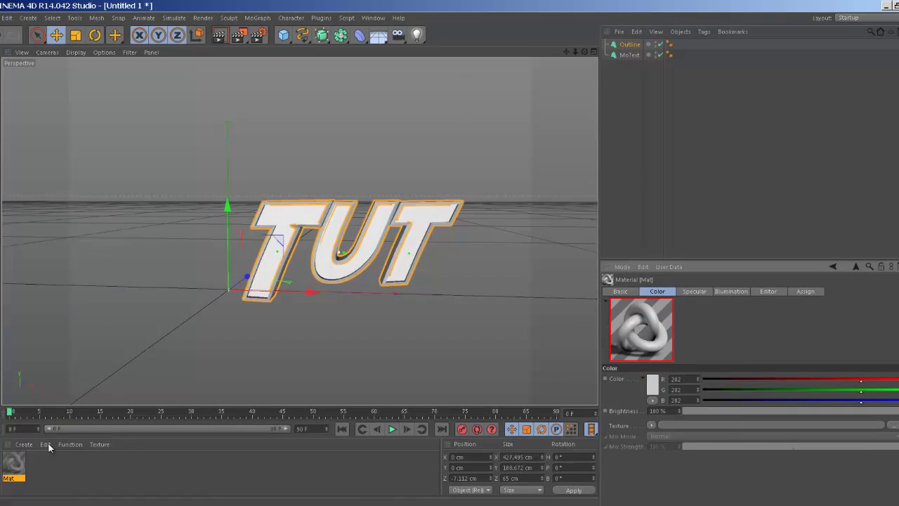
pyautogui.moveTo(24, 467); pyautogui.dragTo(628, 56)
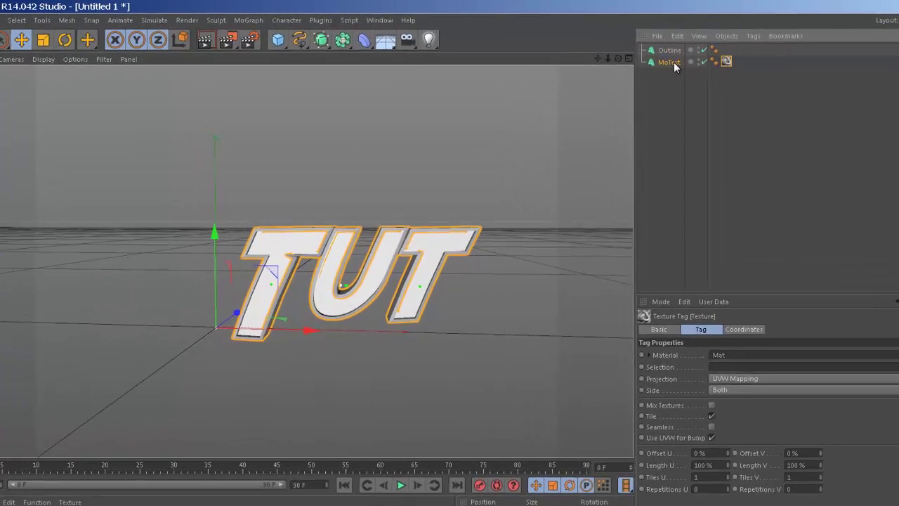
pyautogui.click(656, 54)
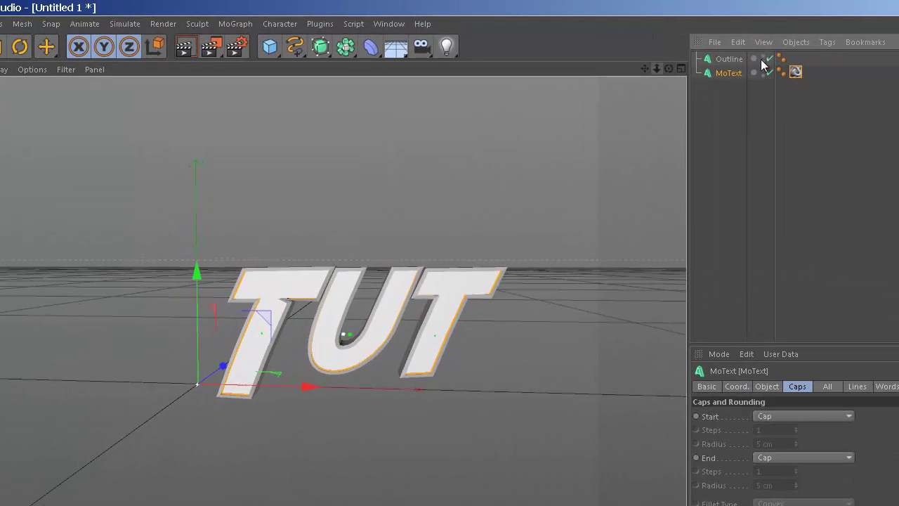
pyautogui.click(731, 59)
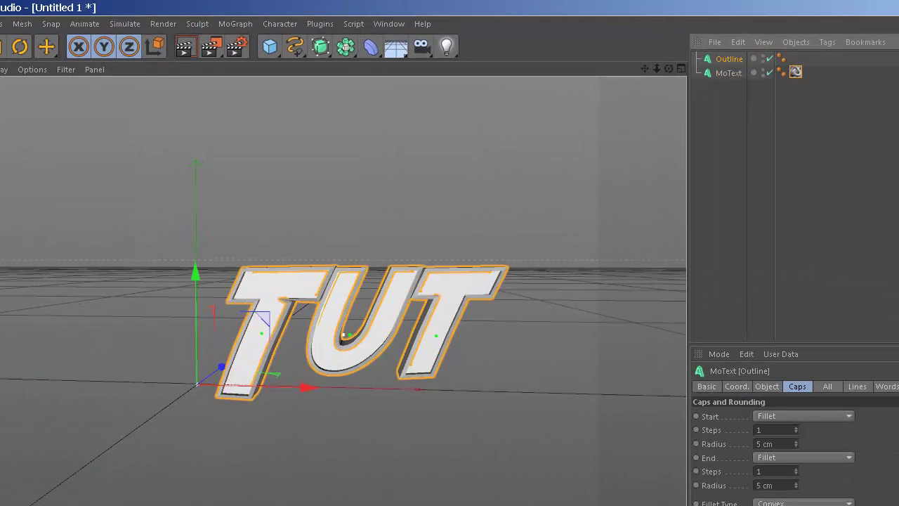
# Give Mat.1 a knot preview and a red colour of R 255, G 65, B 40.
pyautogui.click(6, 470)
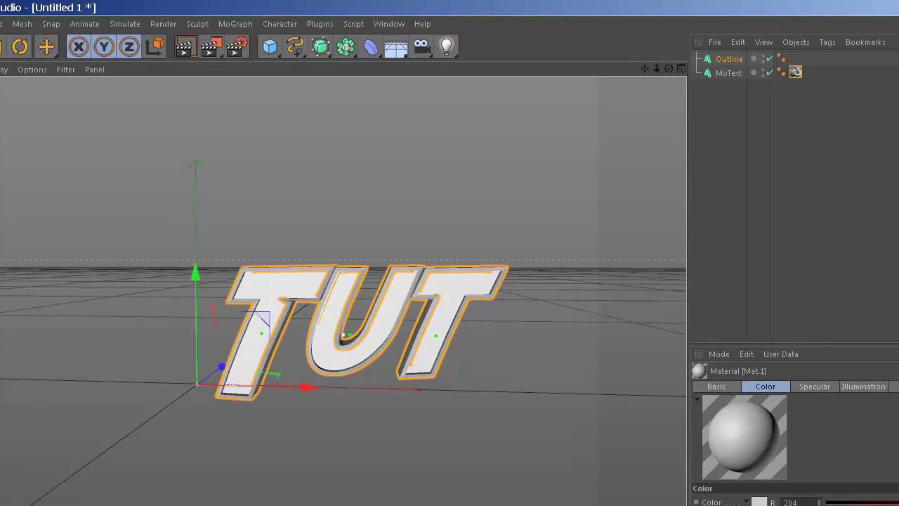
pyautogui.rightClick(752, 416)
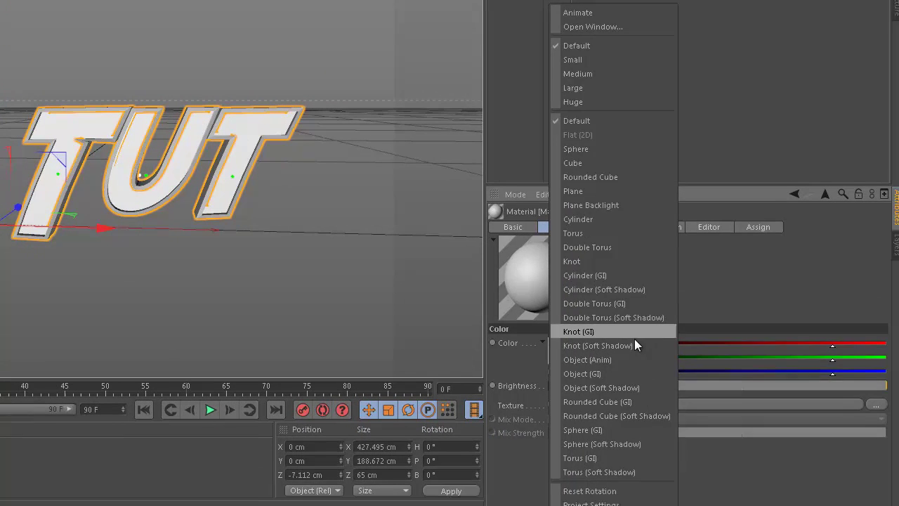
pyautogui.click(842, 503)
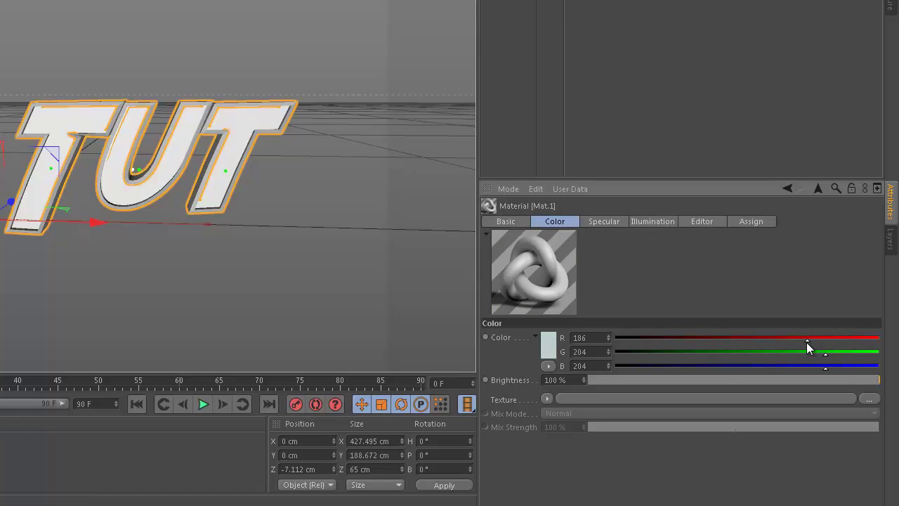
pyautogui.moveTo(807, 342); pyautogui.dragTo(802, 342)
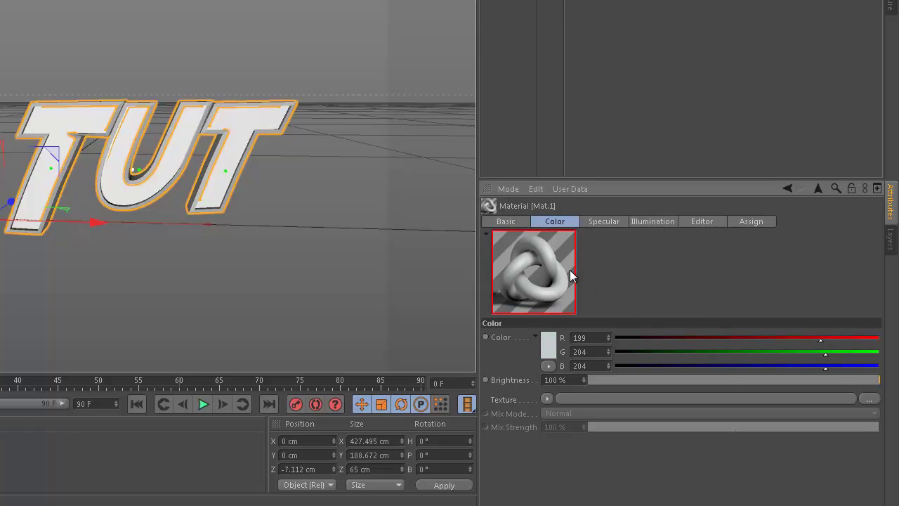
pyautogui.click(544, 348)
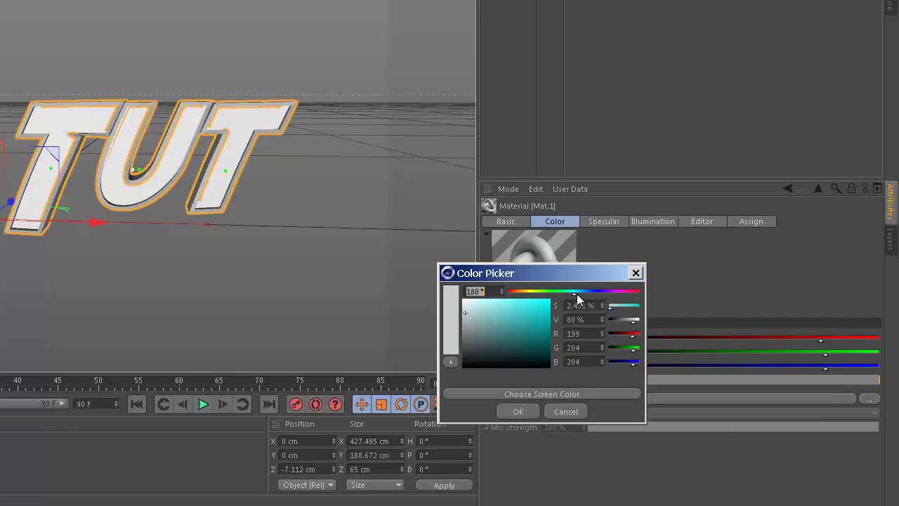
pyautogui.moveTo(574, 295)
pyautogui.mouseDown()
pyautogui.moveTo(511, 294)
pyautogui.moveTo(525, 305)
pyautogui.moveTo(537, 299)
pyautogui.mouseUp()
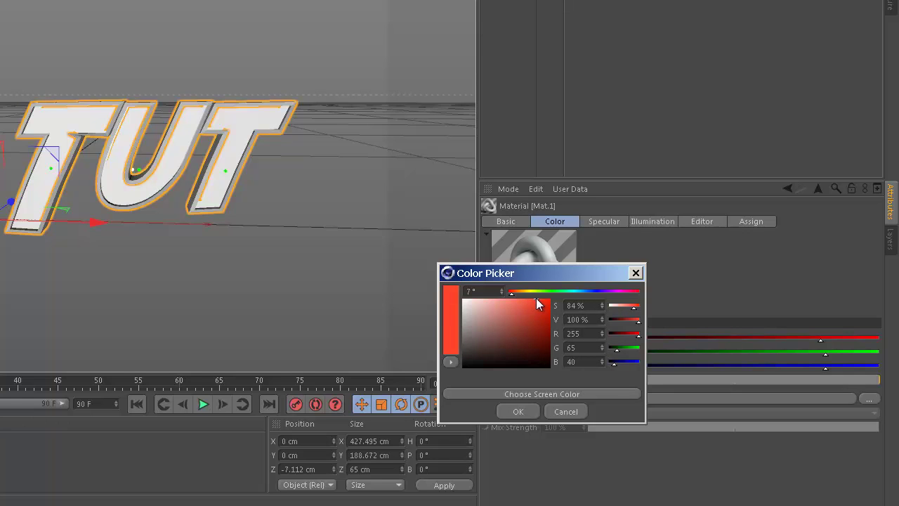
# Confirm the red colour and apply Mat.1 to the Outline object.
pyautogui.click(530, 410)
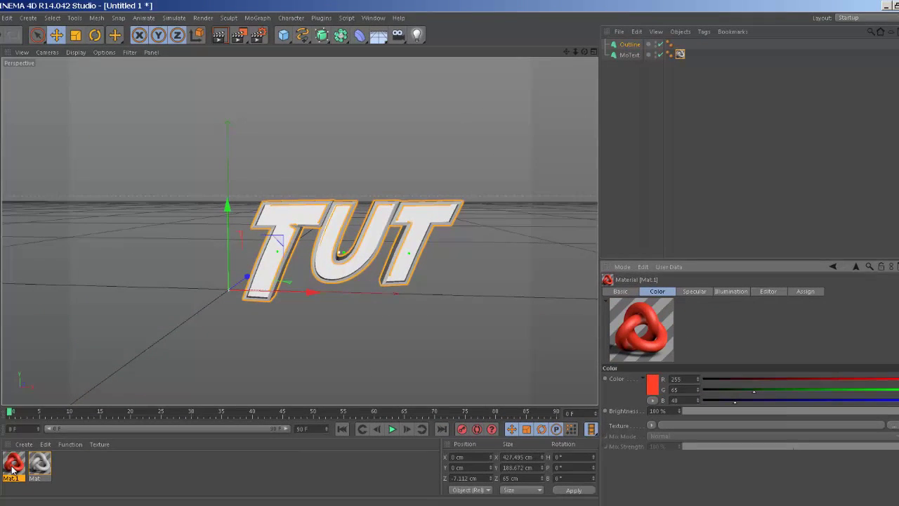
pyautogui.moveTo(13, 469); pyautogui.dragTo(636, 46)
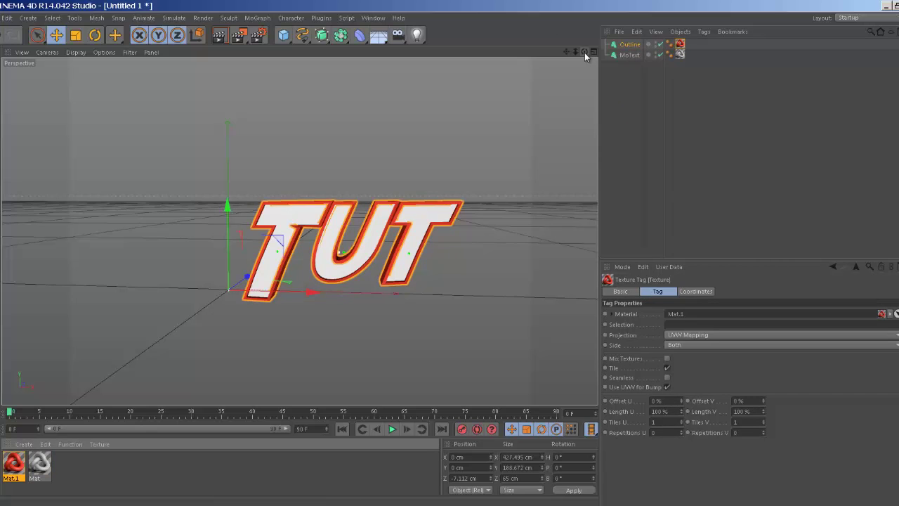
pyautogui.moveTo(585, 52); pyautogui.dragTo(448, 257)
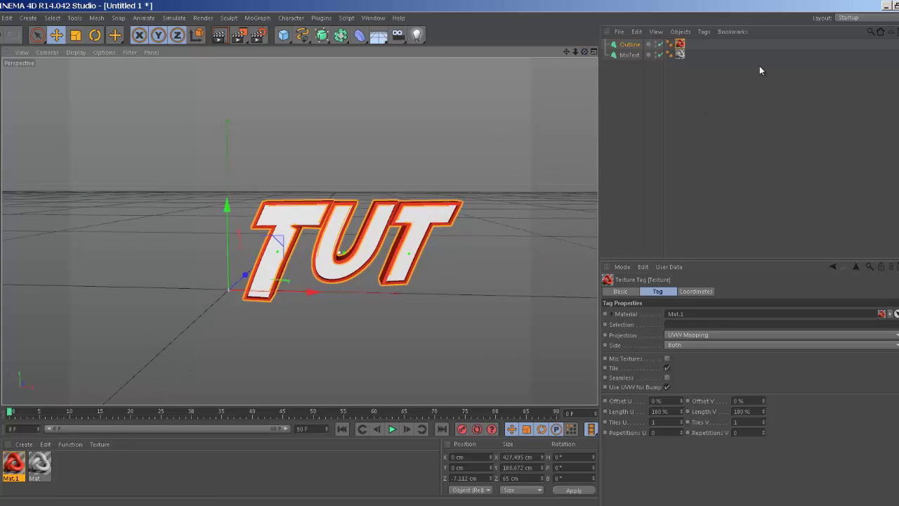
# Darken the Mat material to grey 114 on R, G and B.
pyautogui.click(680, 55)
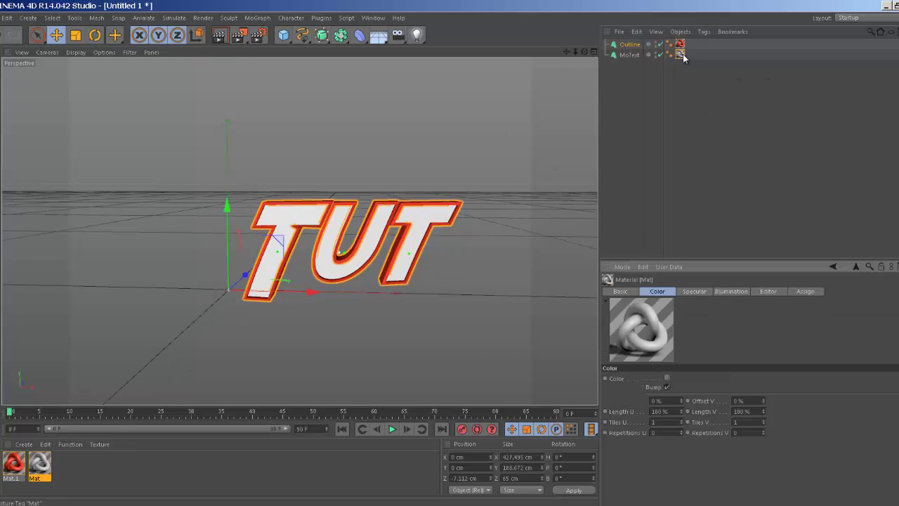
pyautogui.click(653, 385)
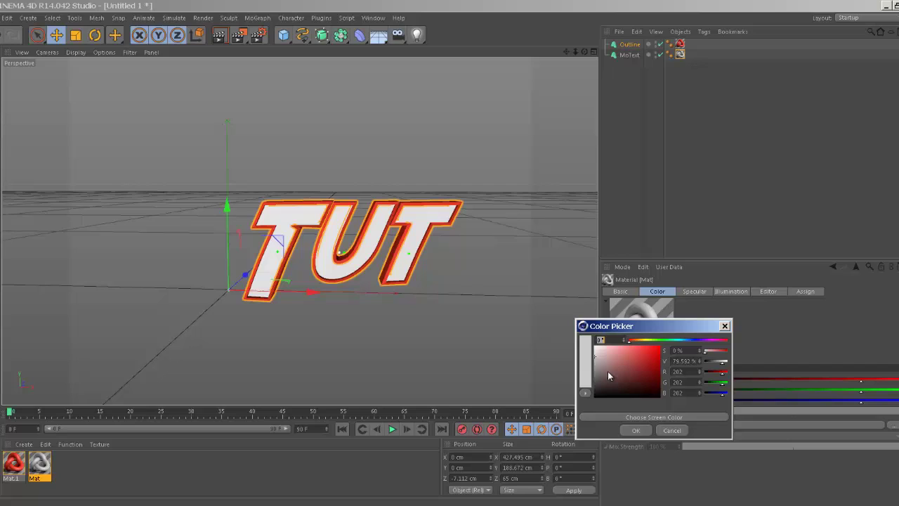
pyautogui.moveTo(596, 367); pyautogui.dragTo(589, 377)
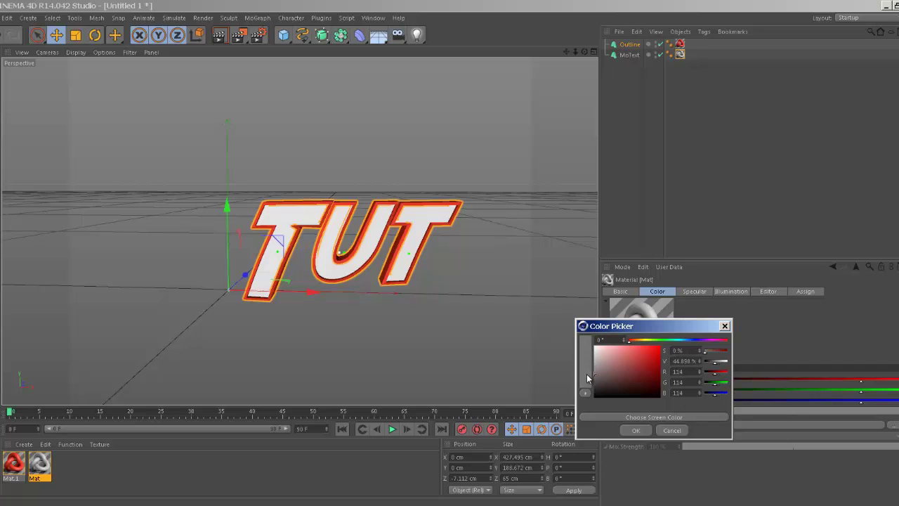
pyautogui.click(641, 426)
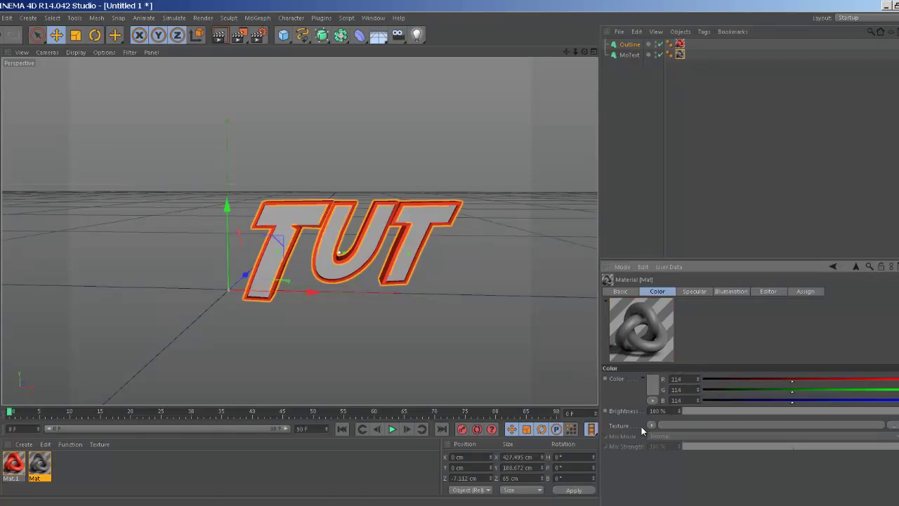
# Render the view to preview the grey TUT with red outline on black.
pyautogui.moveTo(585, 53); pyautogui.dragTo(450, 259)
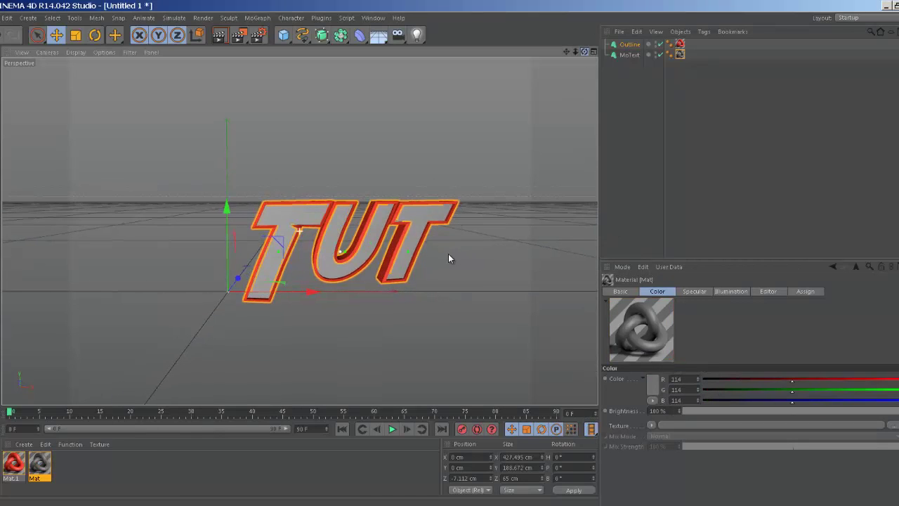
pyautogui.click(219, 35)
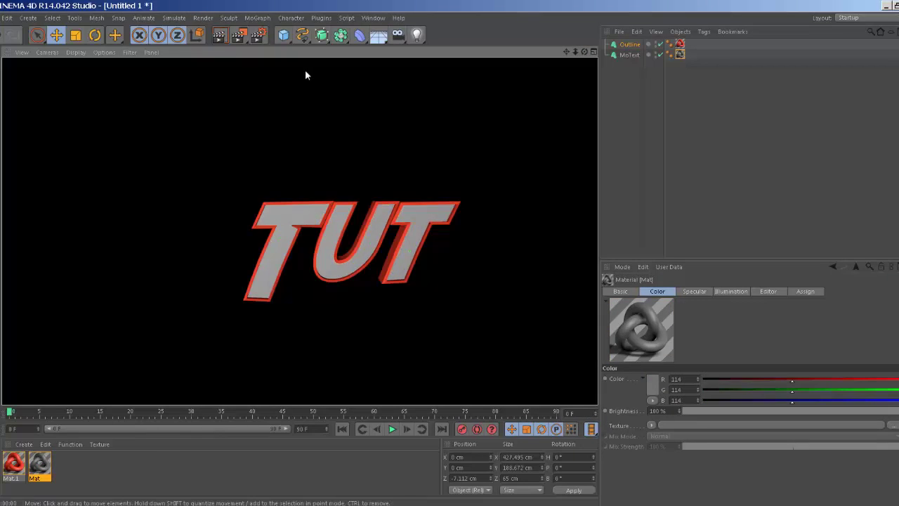
pyautogui.click(628, 158)
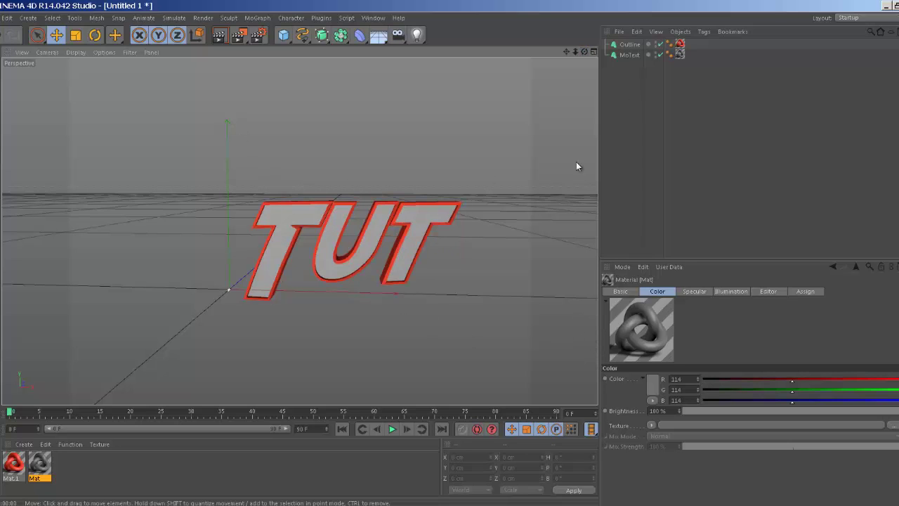
# Select the Outline and MoText rows together in the Object Manager with a marquee drag.
pyautogui.hotkey('ctrl', 'a')
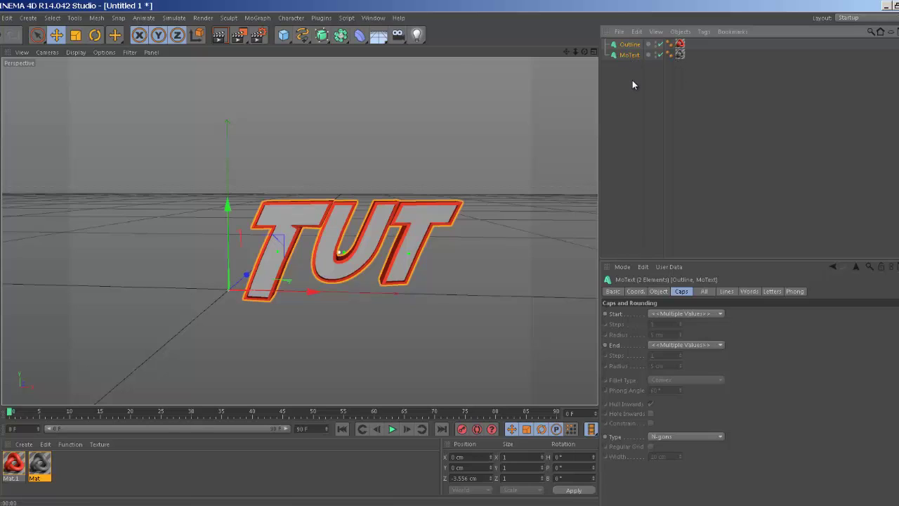
pyautogui.click(640, 33)
pyautogui.click(633, 74)
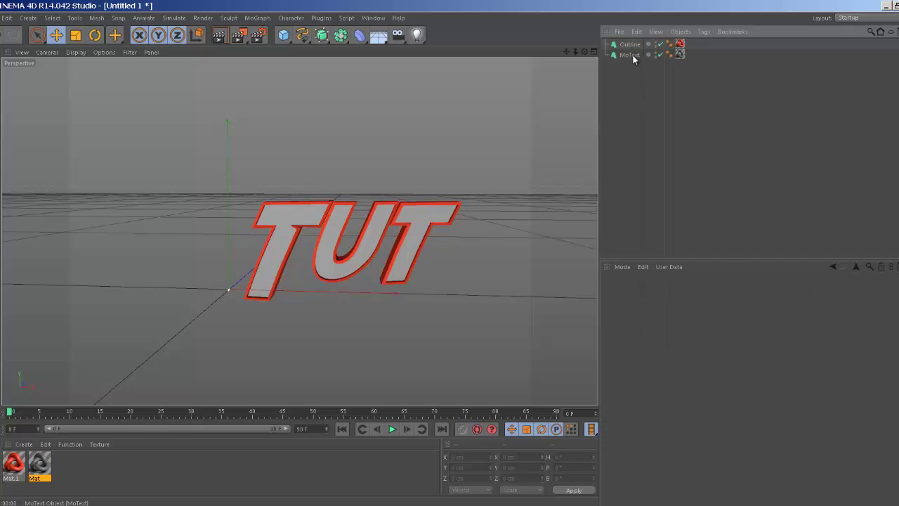
pyautogui.click(636, 47)
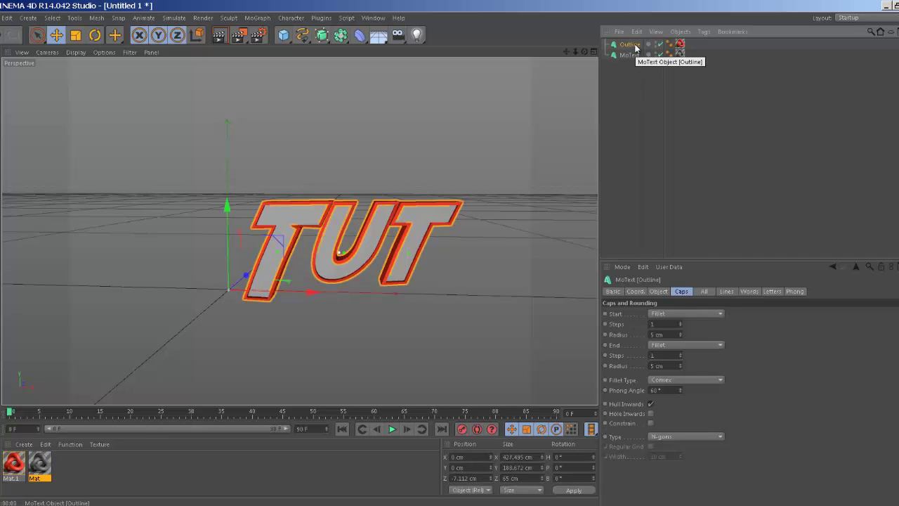
pyautogui.keyDown('shift'); pyautogui.click(635, 54); pyautogui.keyUp('shift')
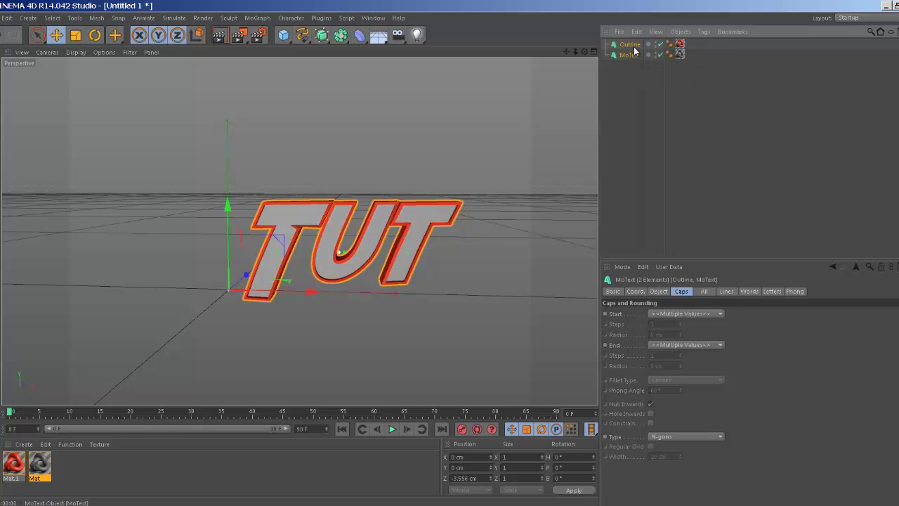
pyautogui.click(634, 46)
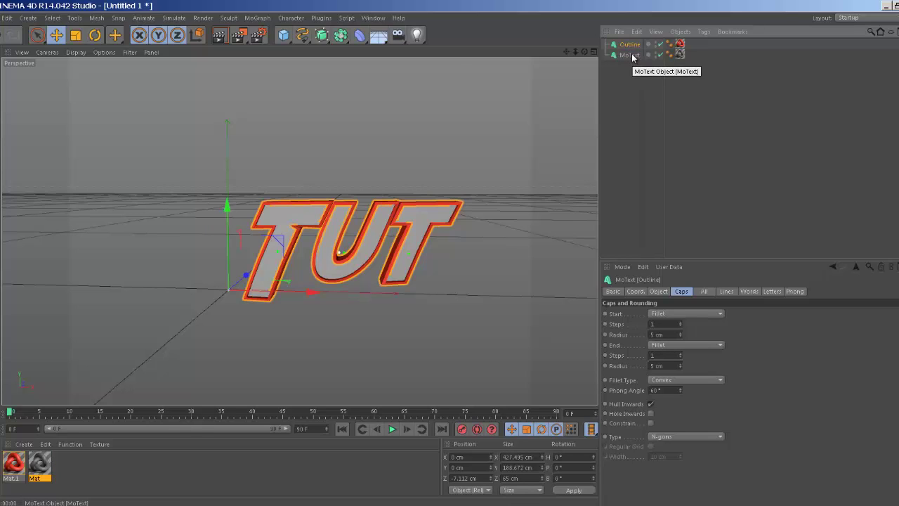
pyautogui.keyDown('ctrl'); pyautogui.click(632, 56); pyautogui.keyUp('ctrl')
pyautogui.click(627, 55)
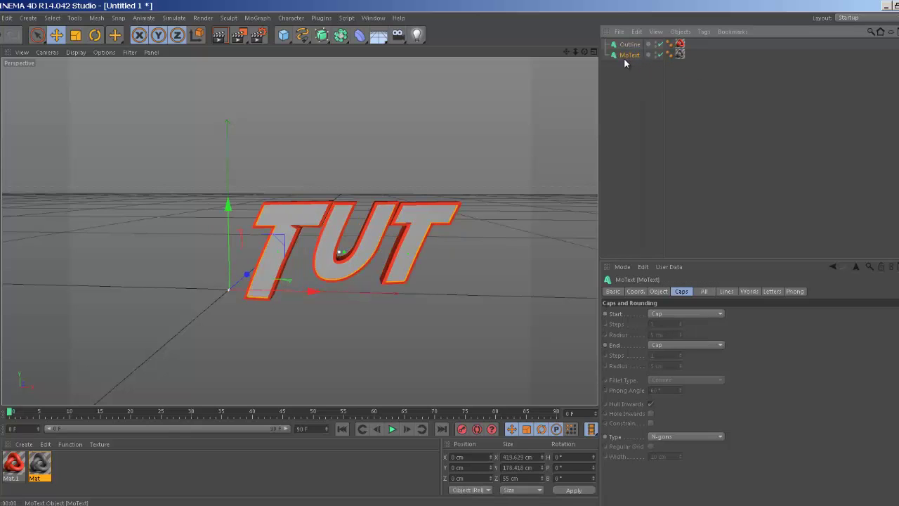
pyautogui.click(635, 67)
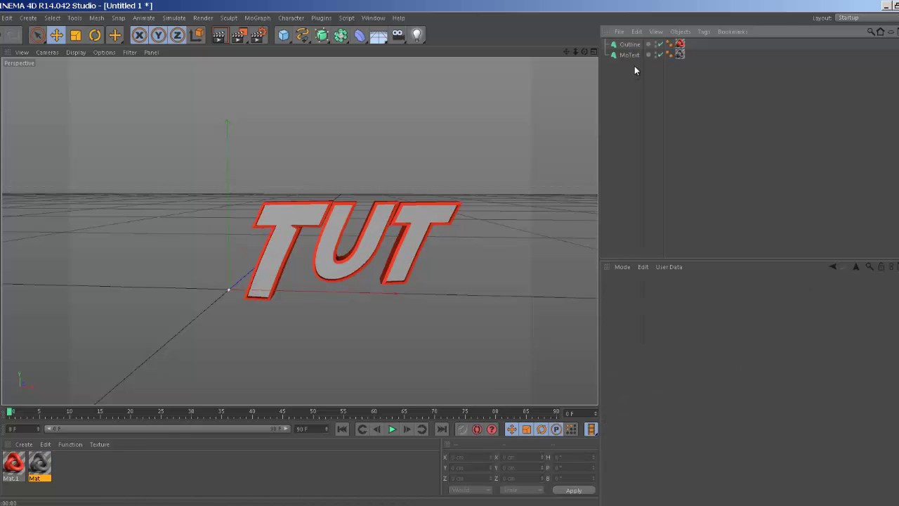
pyautogui.moveTo(637, 68); pyautogui.dragTo(629, 38)
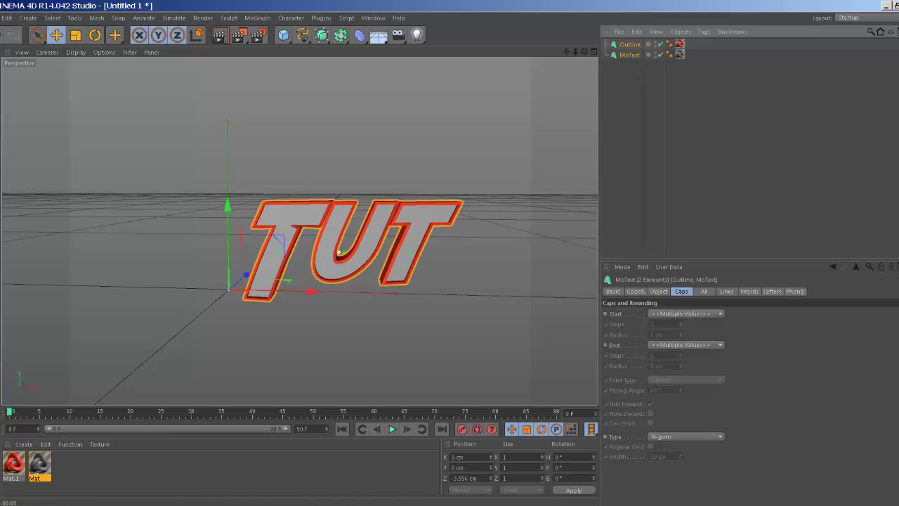
# Add a Group and place the Outline and MoText objects inside it.
pyautogui.click(261, 19)
pyautogui.moveTo(278, 34)
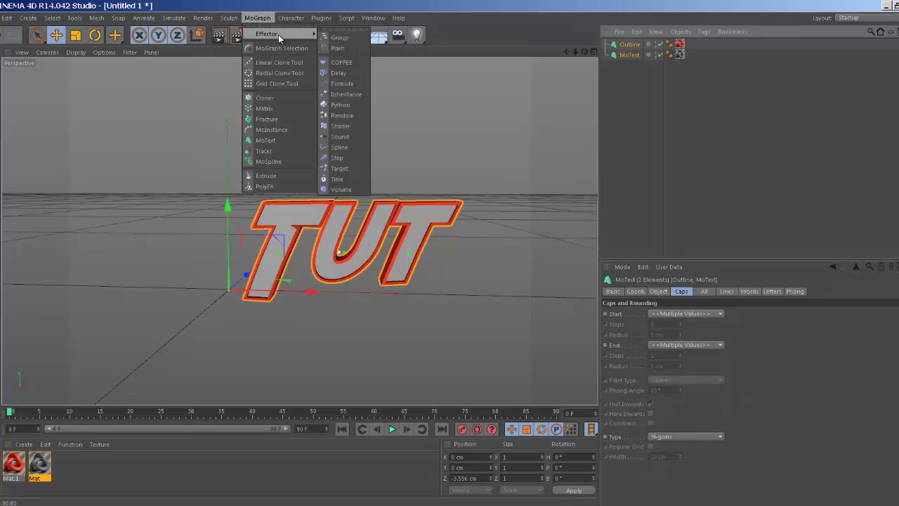
pyautogui.click(327, 38)
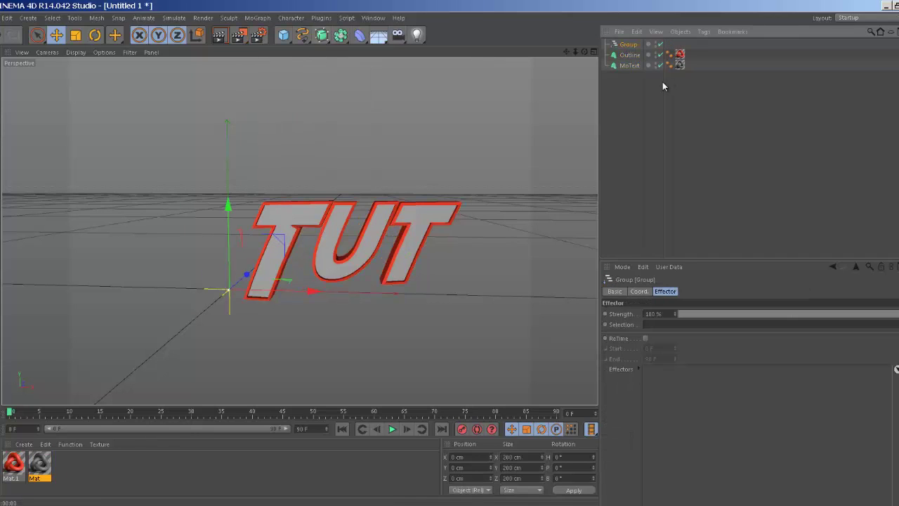
pyautogui.moveTo(628, 75)
pyautogui.mouseDown()
pyautogui.moveTo(620, 59)
pyautogui.moveTo(632, 46)
pyautogui.mouseUp()
pyautogui.click(631, 46)
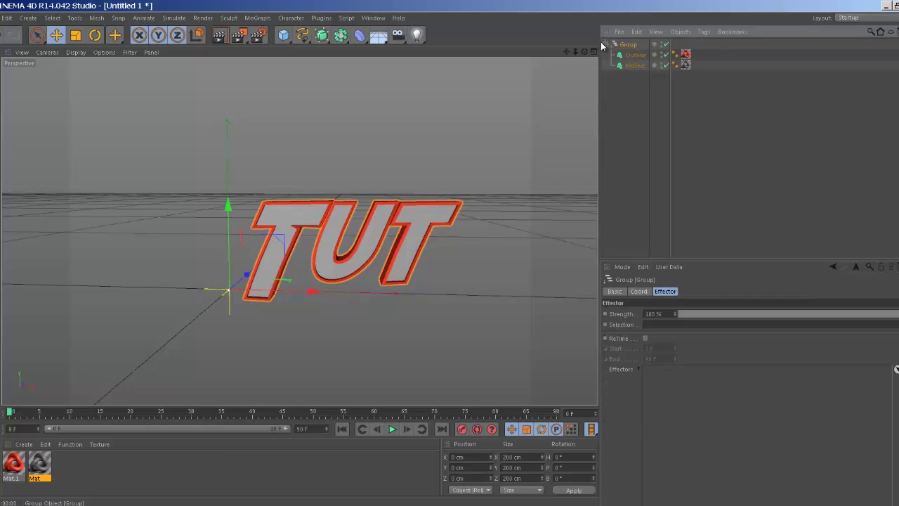
# Rename the group to 'Text' and leave it collapsed.
pyautogui.click(606, 45)
pyautogui.doubleClick(630, 44)
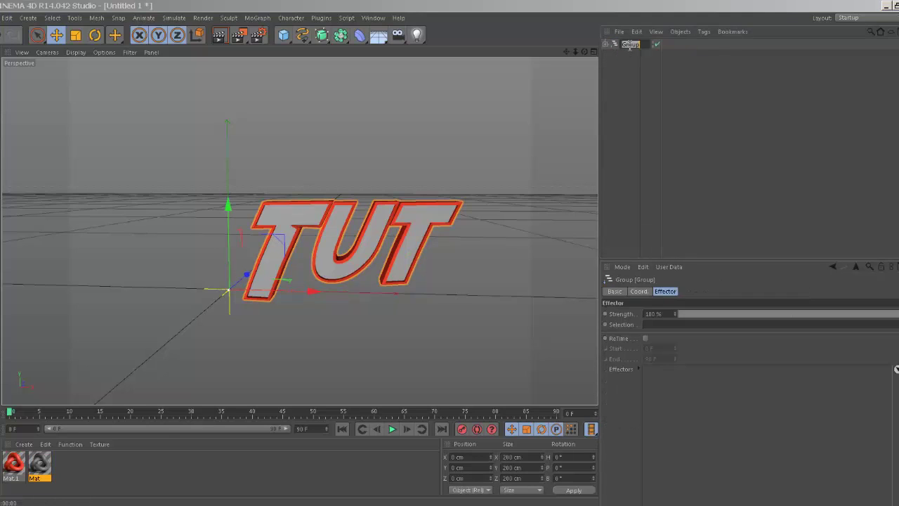
pyautogui.write('Text')
pyautogui.press('Return')
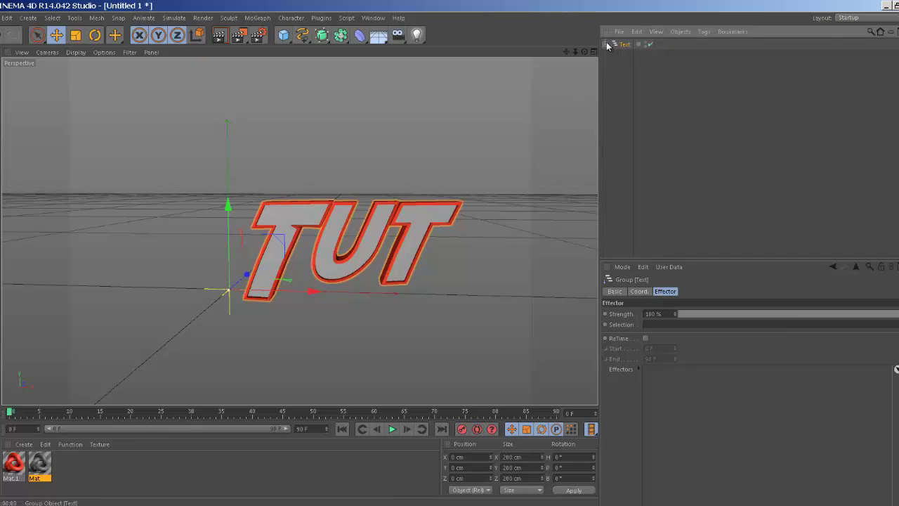
pyautogui.click(607, 45)
pyautogui.click(629, 55)
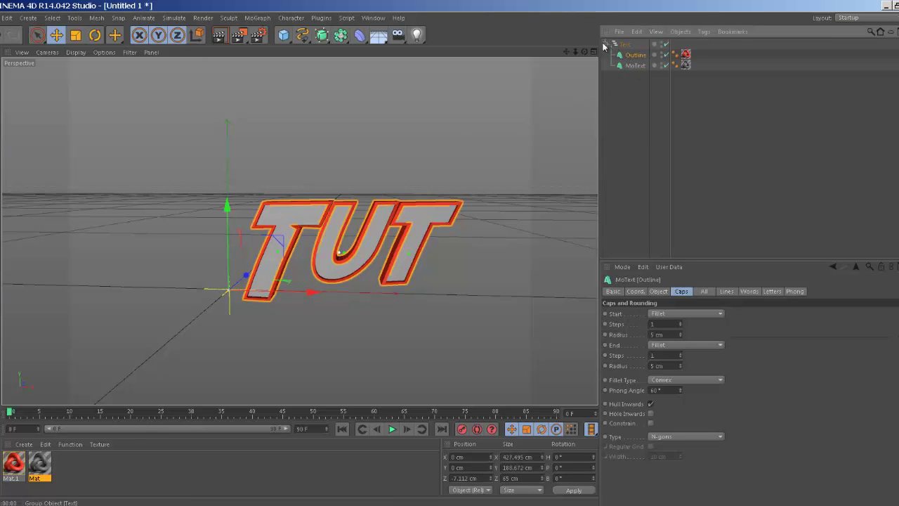
pyautogui.click(615, 44)
pyautogui.click(606, 44)
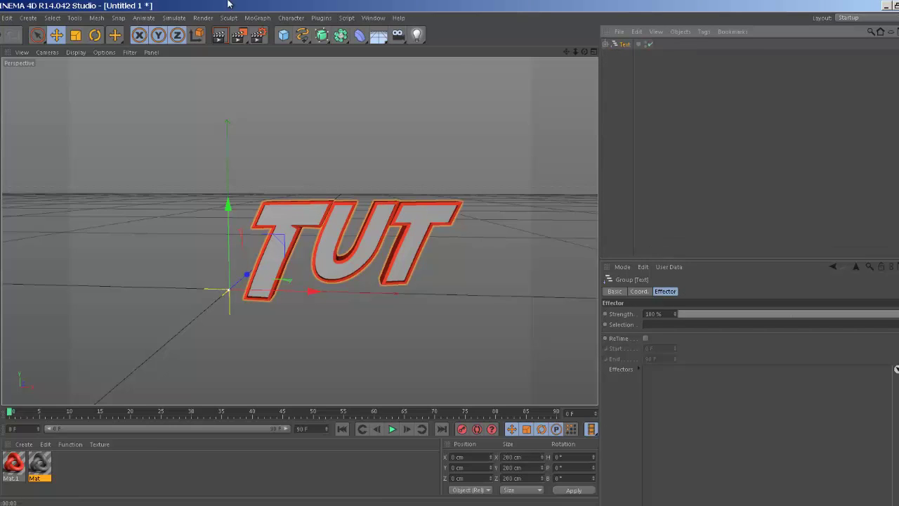
# Expand the Text group and add a Shatter deformer from the deformer list.
pyautogui.click(606, 44)
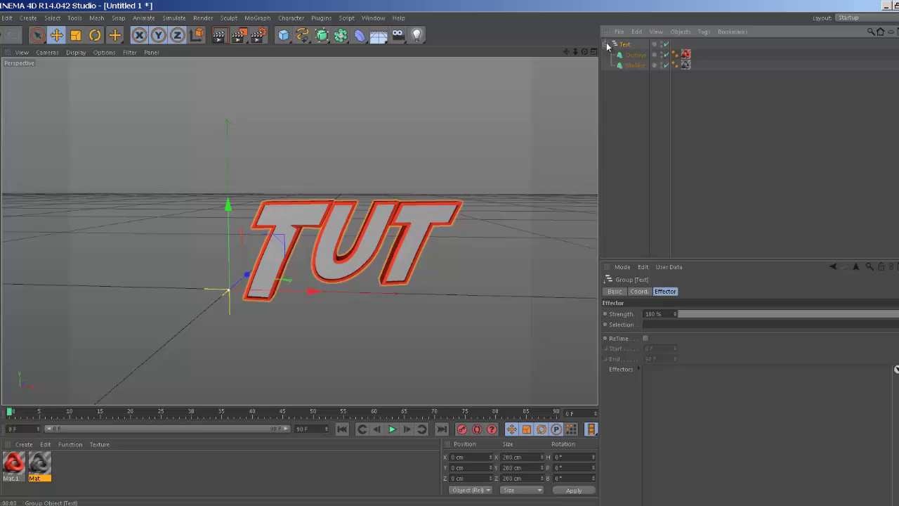
pyautogui.click(341, 35)
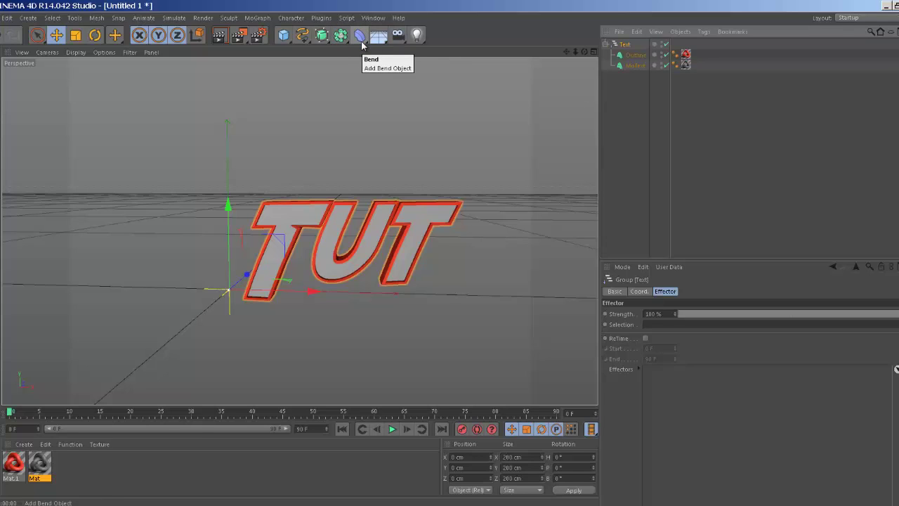
pyautogui.click(360, 36)
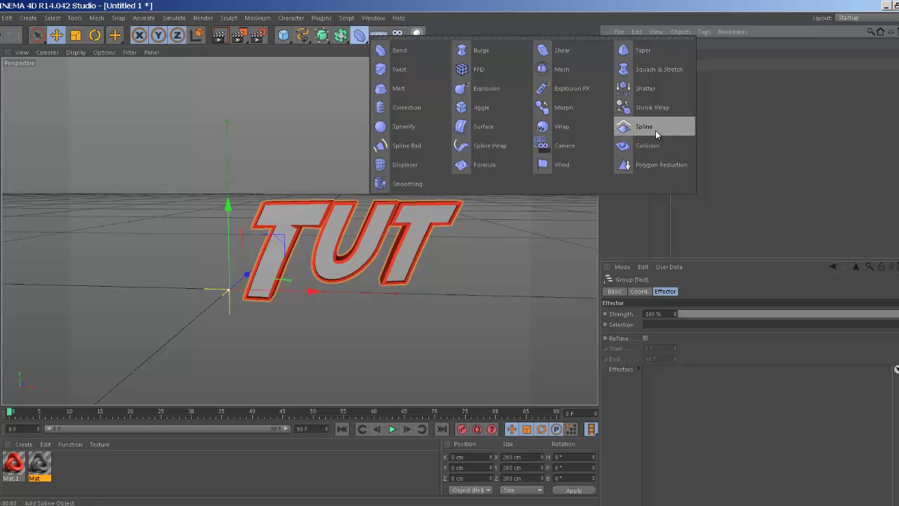
pyautogui.click(645, 88)
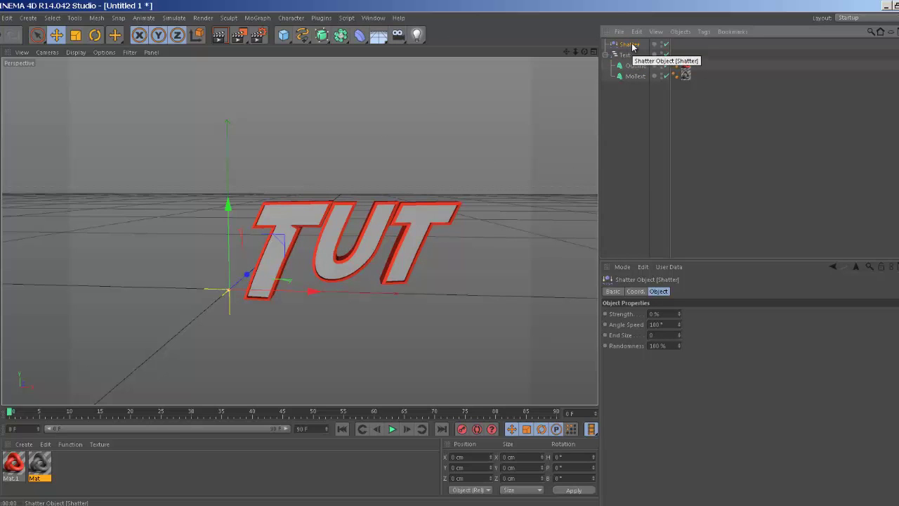
# Move Shatter into the Text group and try Strength values of 50% and 10%.
pyautogui.moveTo(634, 47); pyautogui.dragTo(630, 56)
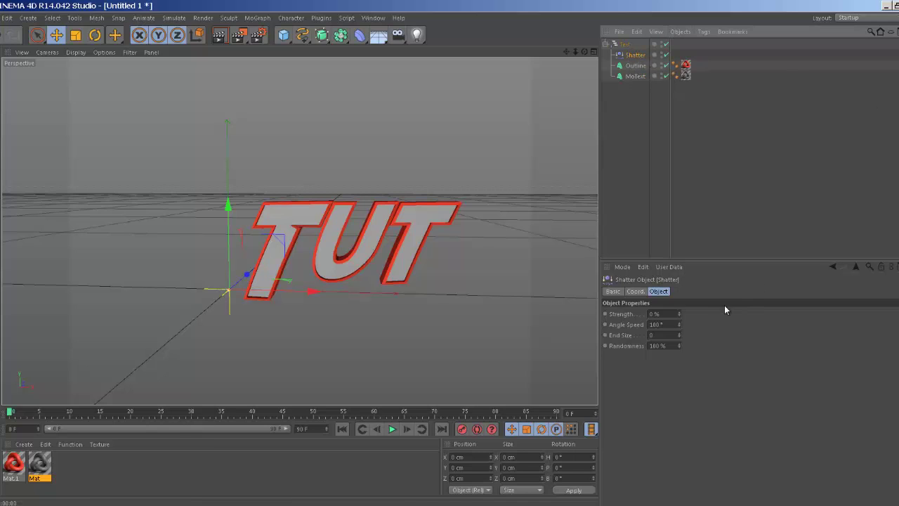
pyautogui.click(668, 313)
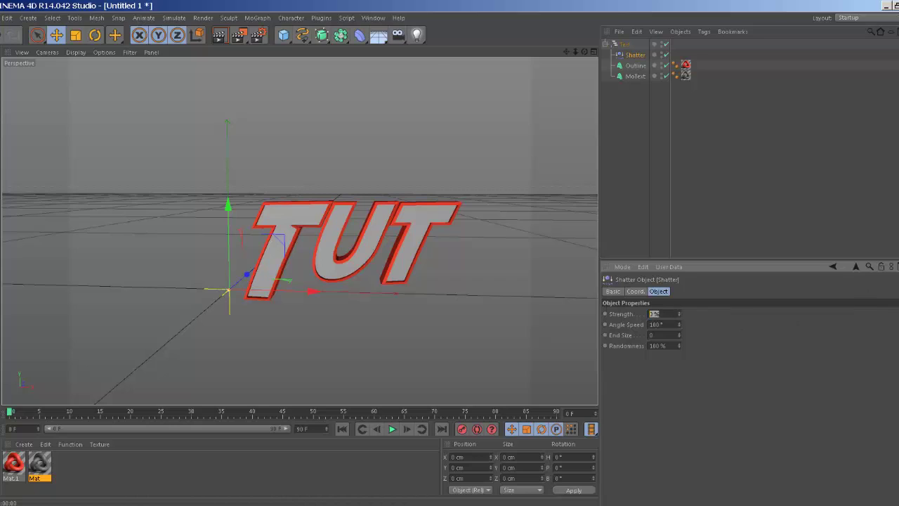
pyautogui.write('50')
pyautogui.press('Return')
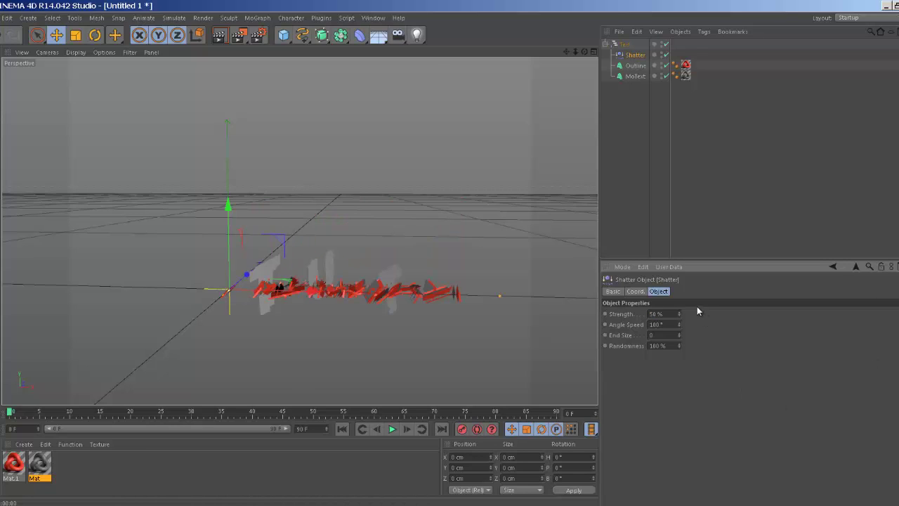
pyautogui.click(651, 315)
pyautogui.write('10')
pyautogui.press('Return')
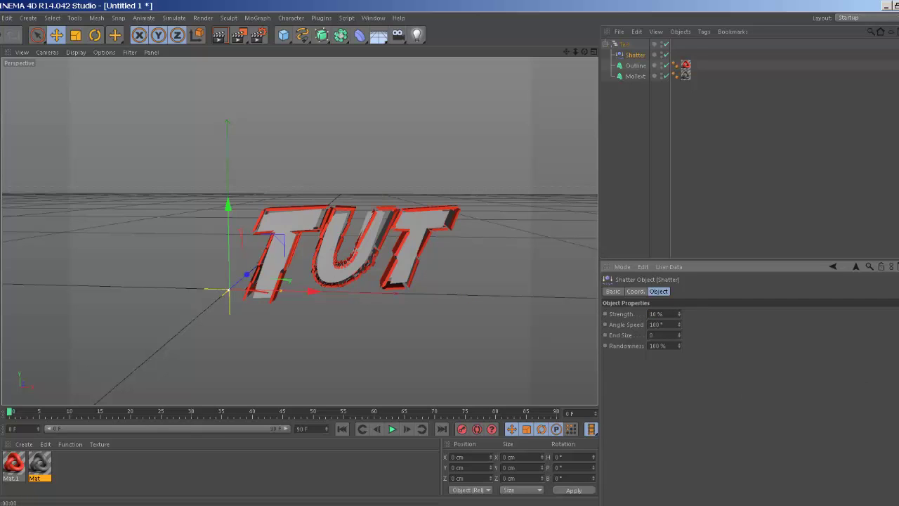
# Fine-tune the Shatter Strength with the spinner, settling at 7%.
pyautogui.click(679, 316)
pyautogui.click(679, 316)
pyautogui.click(678, 316)
pyautogui.click(679, 317)
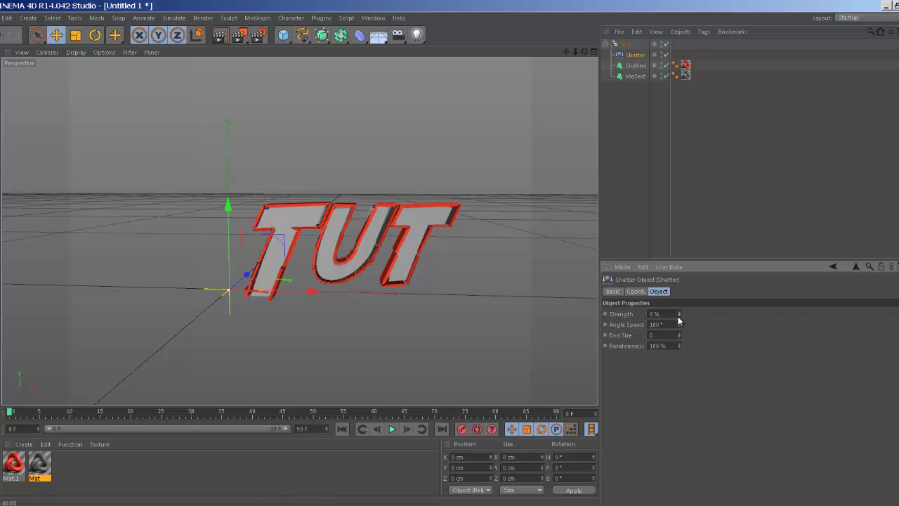
pyautogui.click(679, 317)
pyautogui.click(678, 312)
pyautogui.click(679, 312)
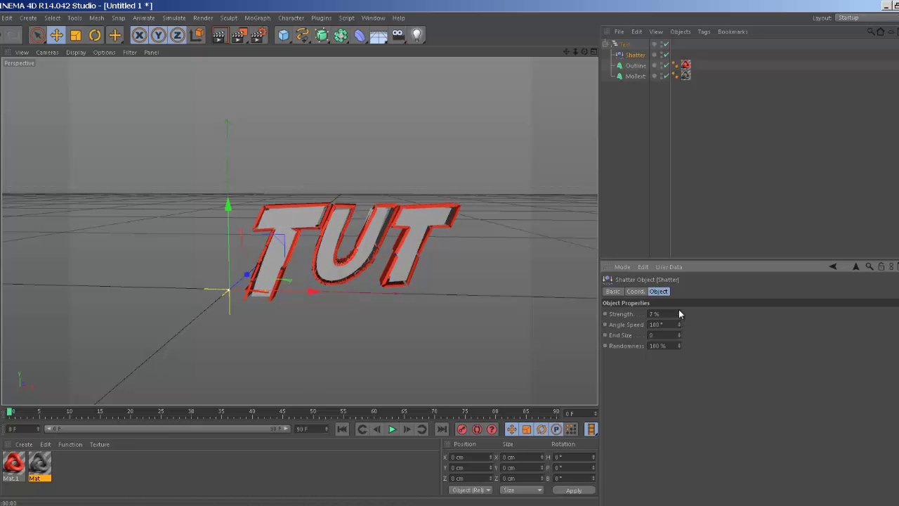
pyautogui.click(678, 316)
pyautogui.click(679, 315)
pyautogui.click(679, 316)
pyautogui.click(678, 316)
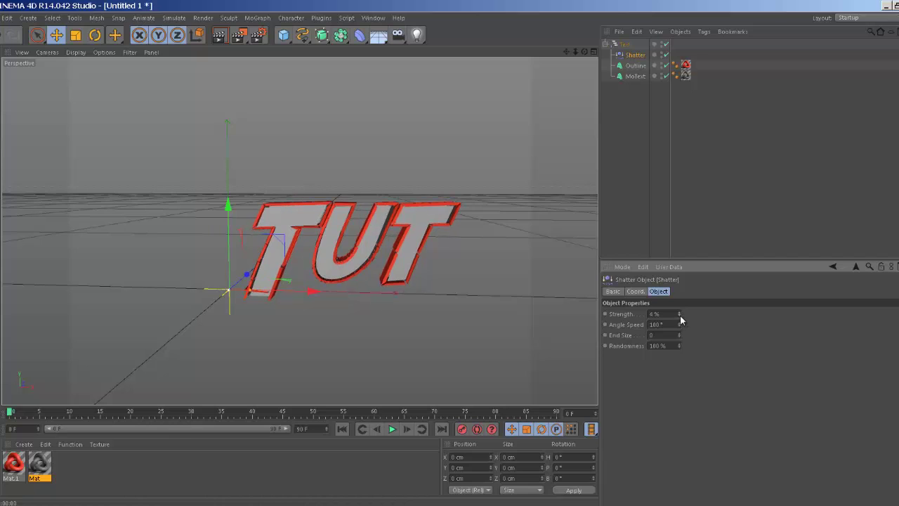
pyautogui.click(678, 315)
pyautogui.click(678, 316)
pyautogui.click(679, 316)
pyautogui.click(679, 311)
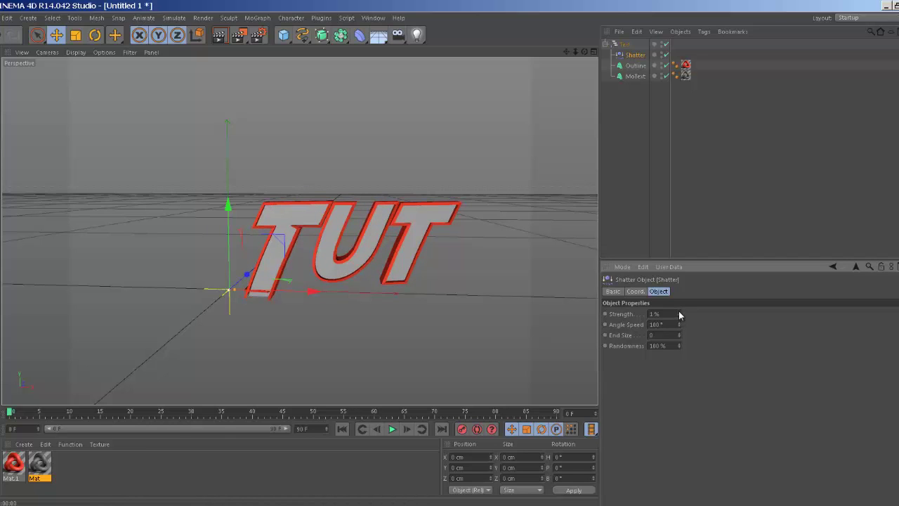
pyautogui.click(679, 311)
pyautogui.click(679, 311)
pyautogui.click(678, 311)
pyautogui.click(679, 312)
pyautogui.click(678, 312)
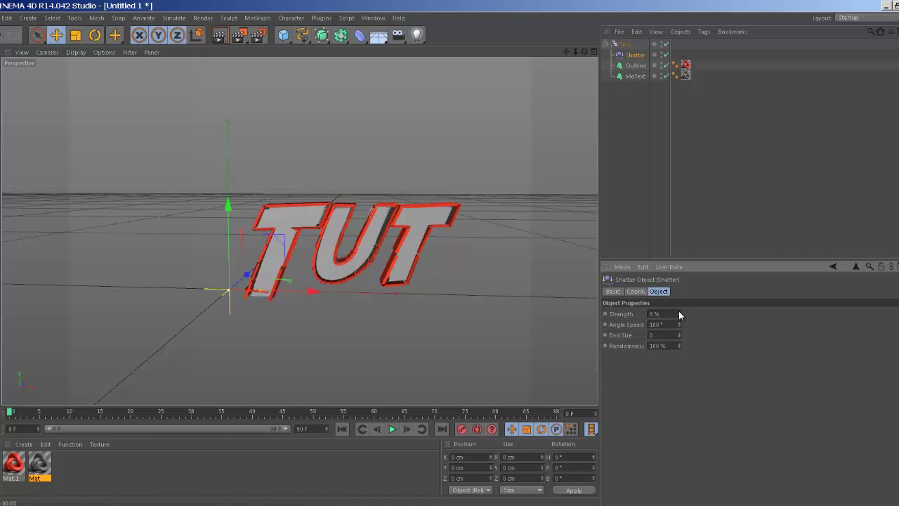
pyautogui.click(678, 311)
pyautogui.click(679, 311)
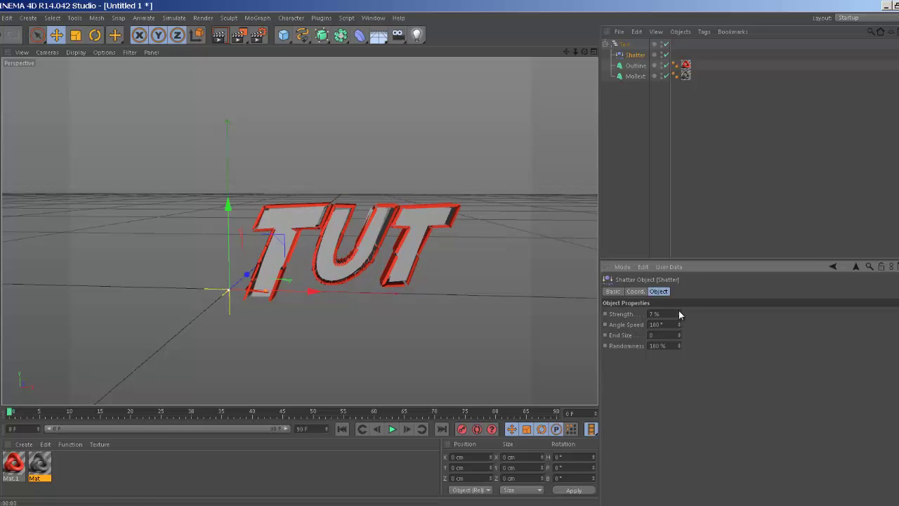
pyautogui.click(679, 311)
pyautogui.click(679, 311)
pyautogui.click(678, 311)
pyautogui.click(678, 310)
pyautogui.click(679, 311)
pyautogui.click(679, 310)
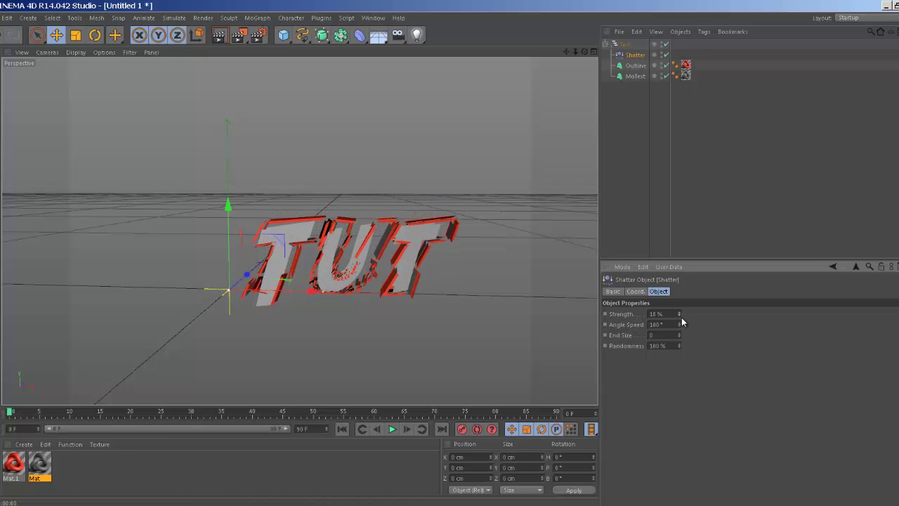
pyautogui.click(681, 317)
pyautogui.click(681, 317)
pyautogui.click(681, 317)
pyautogui.click(682, 317)
pyautogui.click(681, 317)
pyautogui.click(681, 317)
pyautogui.click(682, 317)
pyautogui.click(682, 317)
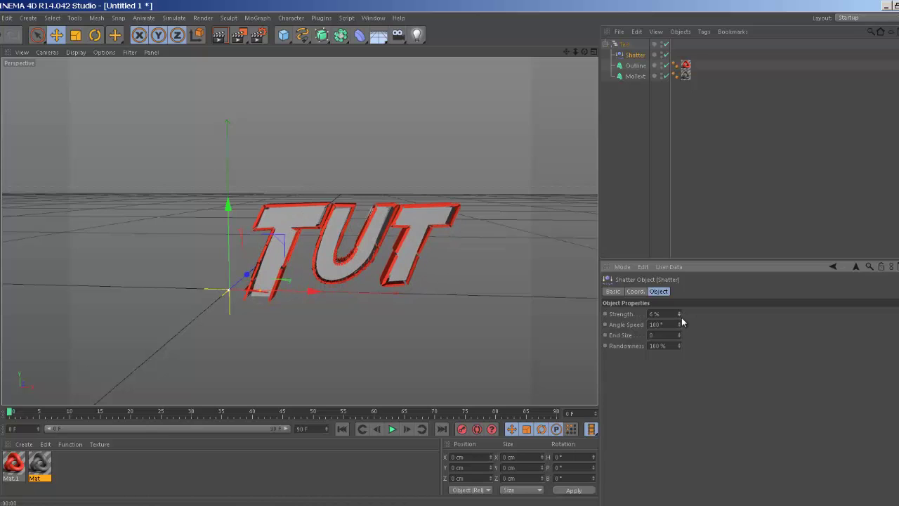
pyautogui.click(681, 317)
pyautogui.click(681, 316)
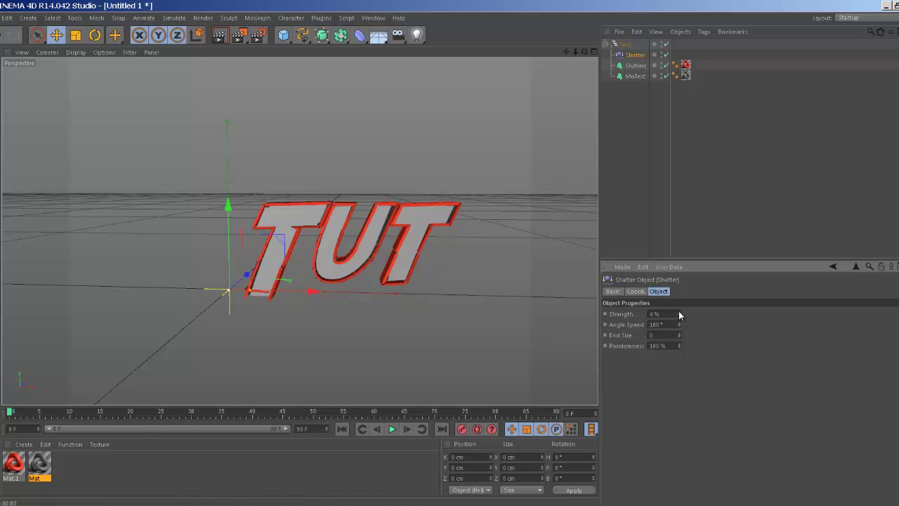
pyautogui.click(678, 310)
pyautogui.click(678, 310)
pyautogui.click(679, 310)
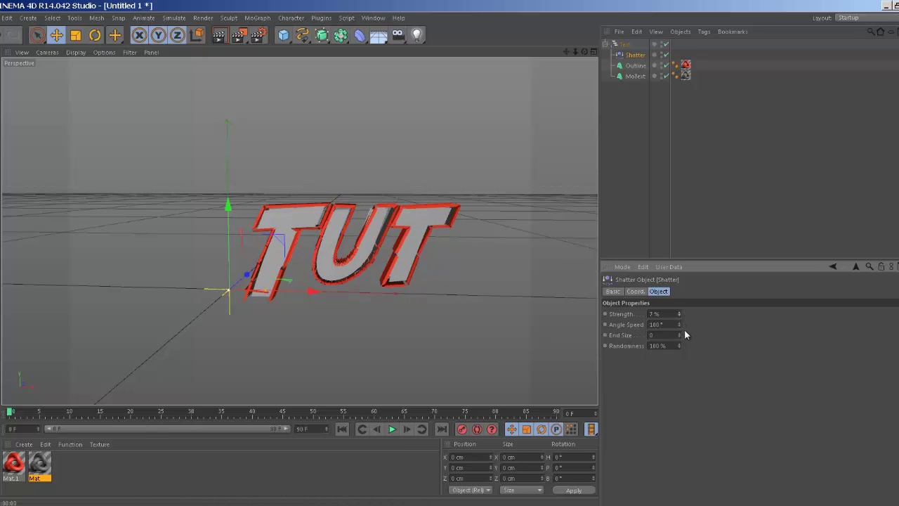
# Add an Explosion FX deformer and move it inside the Text group.
pyautogui.click(359, 35)
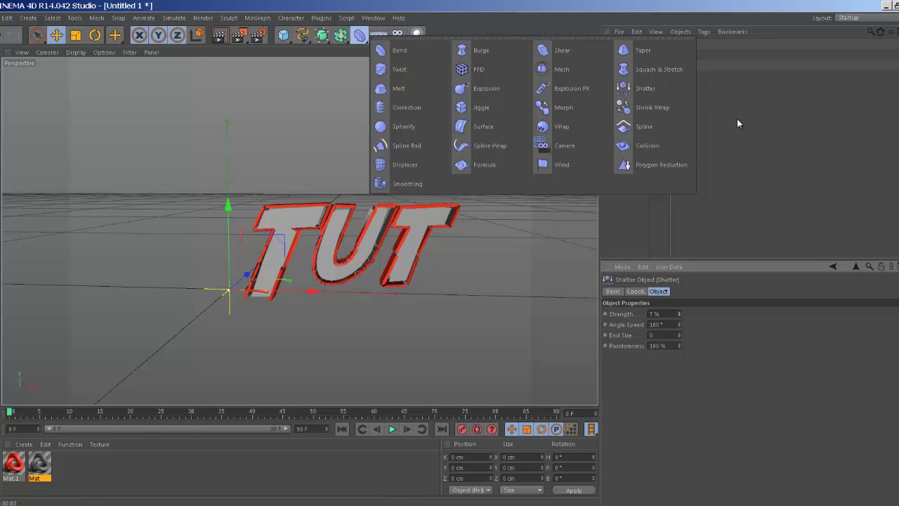
pyautogui.click(569, 93)
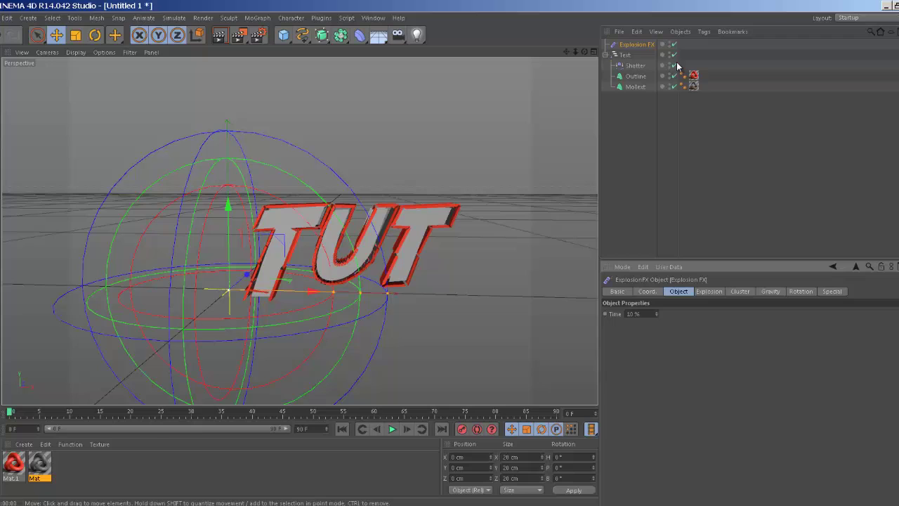
pyautogui.moveTo(631, 47); pyautogui.dragTo(630, 59)
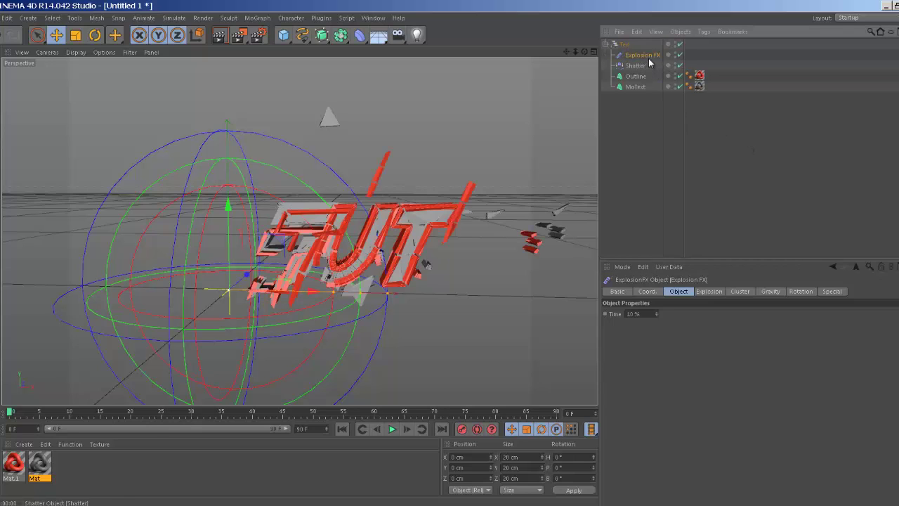
# Set the Explosion FX Time to 1%, after trying 9.8% and 9.82%.
pyautogui.click(645, 313)
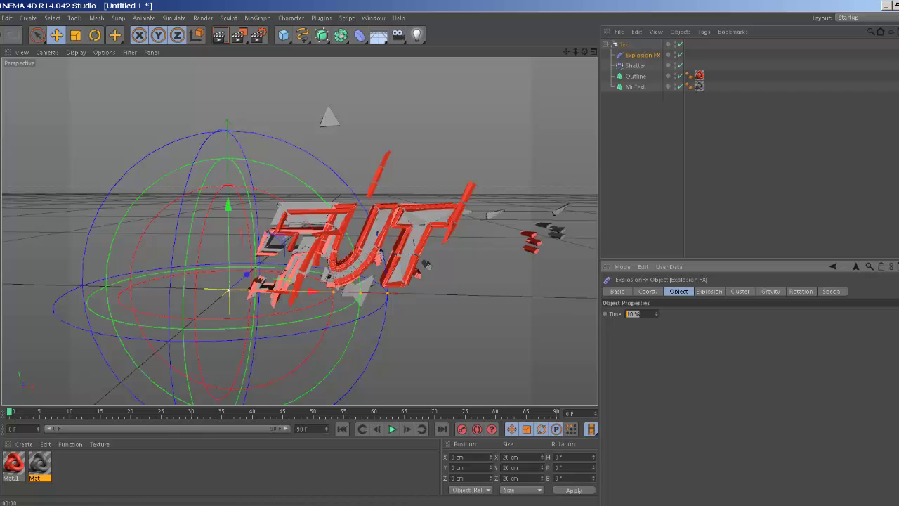
pyautogui.write('0')
pyautogui.write('.8')
pyautogui.press('Return')
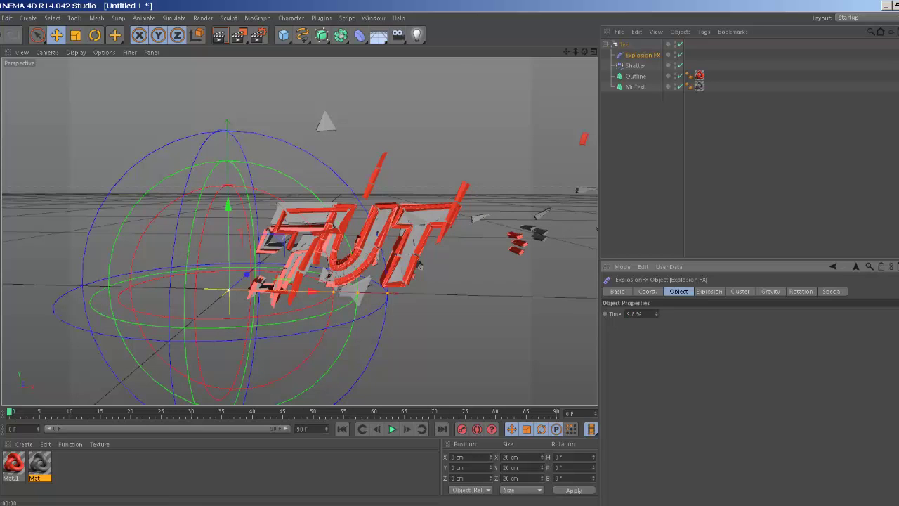
pyautogui.click(635, 313)
pyautogui.write('2')
pyautogui.press('Return')
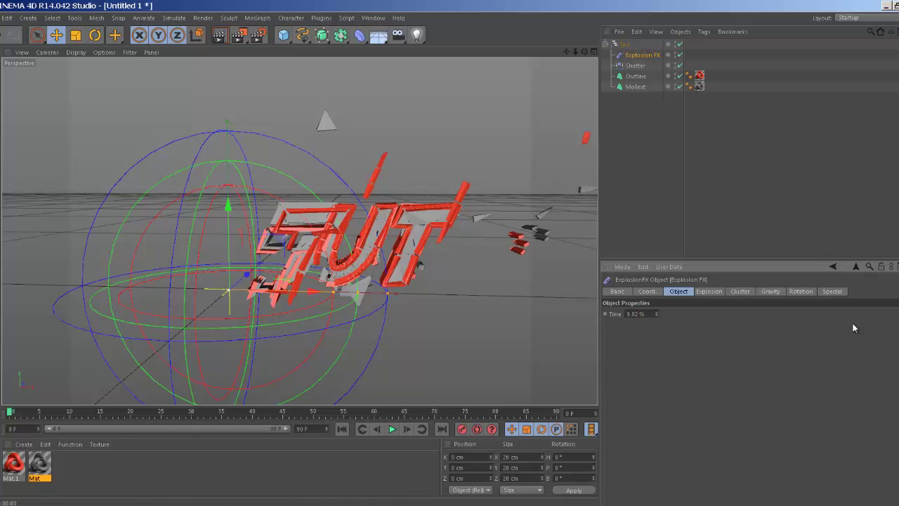
pyautogui.doubleClick(638, 313)
pyautogui.write('1')
pyautogui.press('Return')
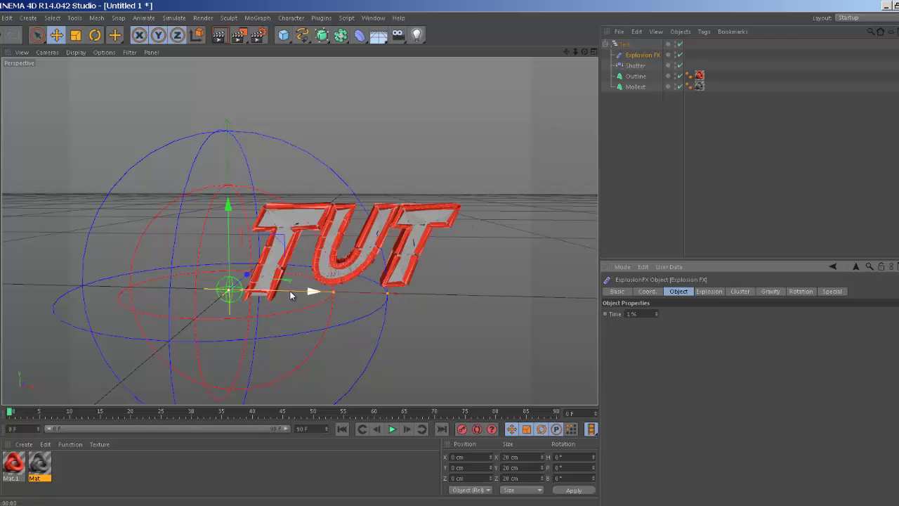
# Shift the explosion sphere along X and tune the Explosion FX Time down to 1.1%.
pyautogui.moveTo(290, 295); pyautogui.dragTo(399, 306)
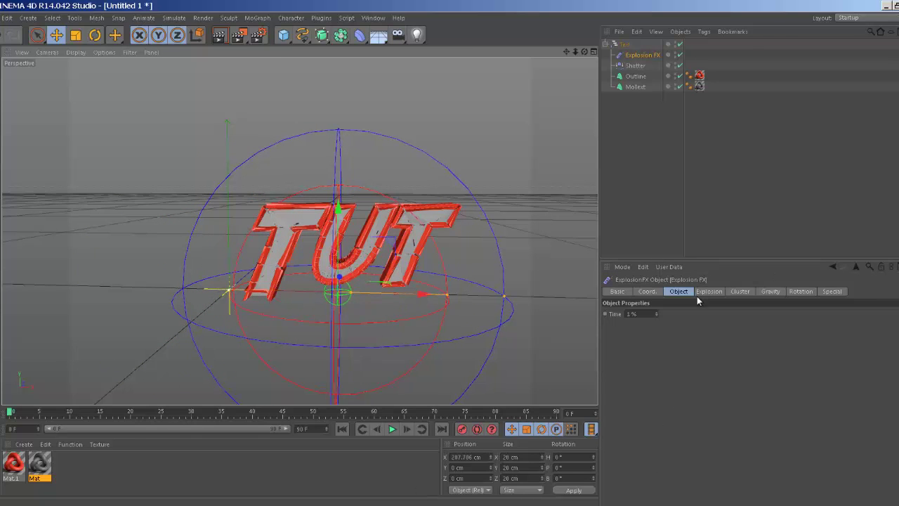
pyautogui.click(659, 310)
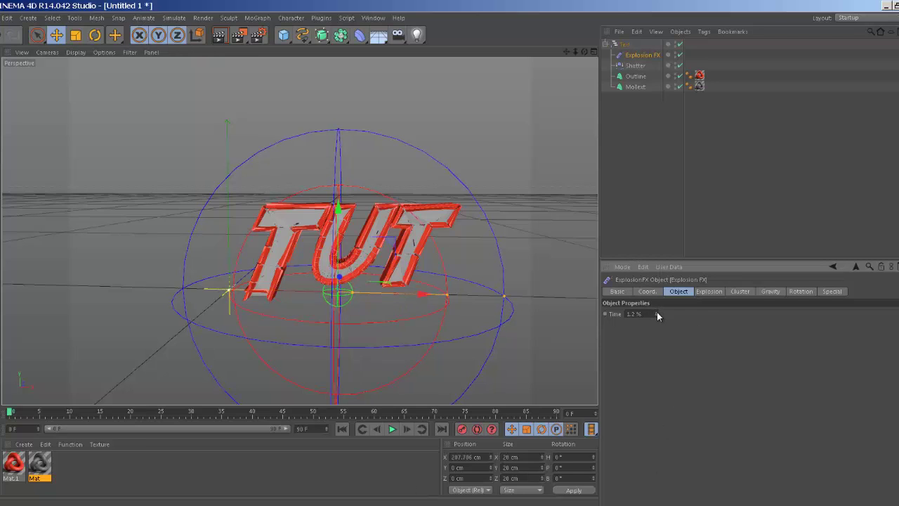
pyautogui.moveTo(657, 312); pyautogui.dragTo(656, 317)
pyautogui.moveTo(655, 313); pyautogui.dragTo(655, 311)
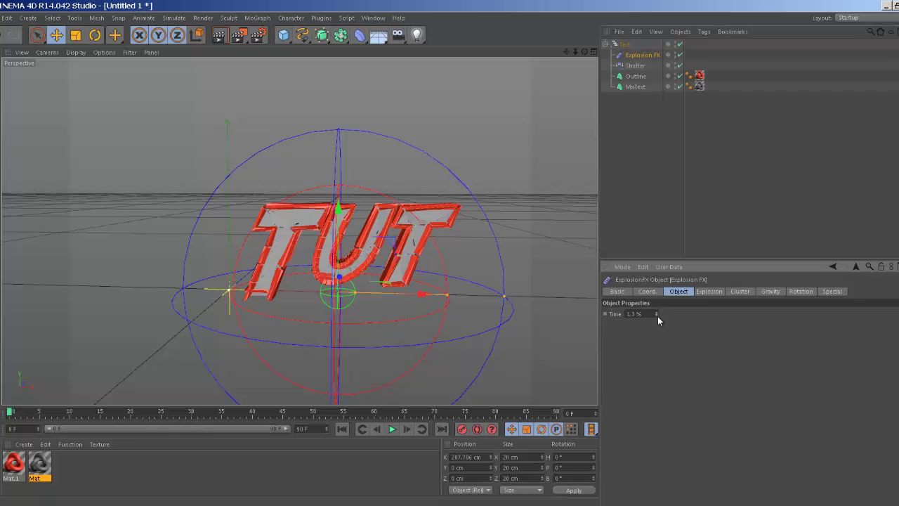
pyautogui.moveTo(658, 316); pyautogui.dragTo(659, 320)
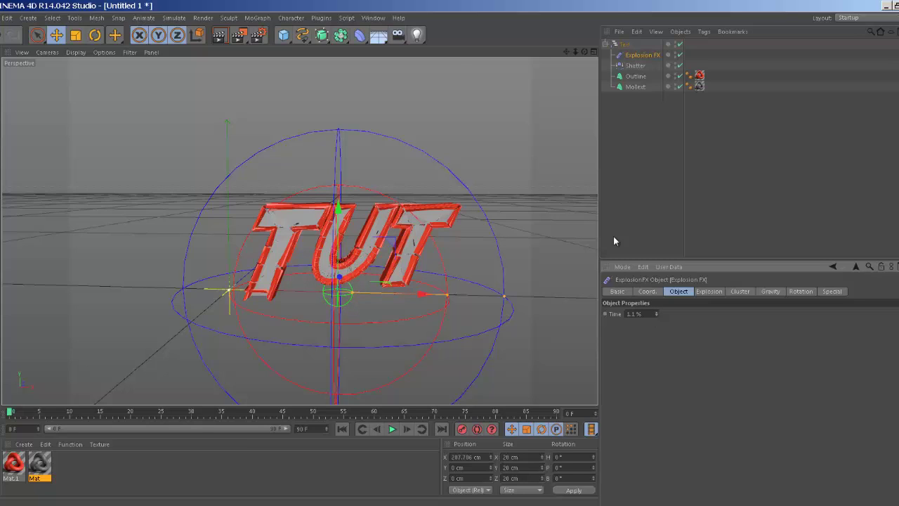
# Toggle Explosion FX off and on to compare TUT with and without the explosion.
pyautogui.click(680, 55)
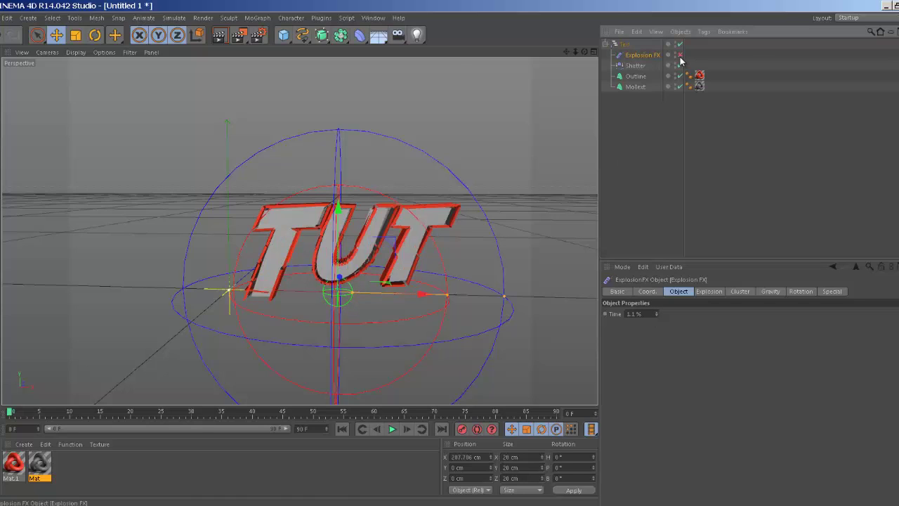
pyautogui.click(679, 56)
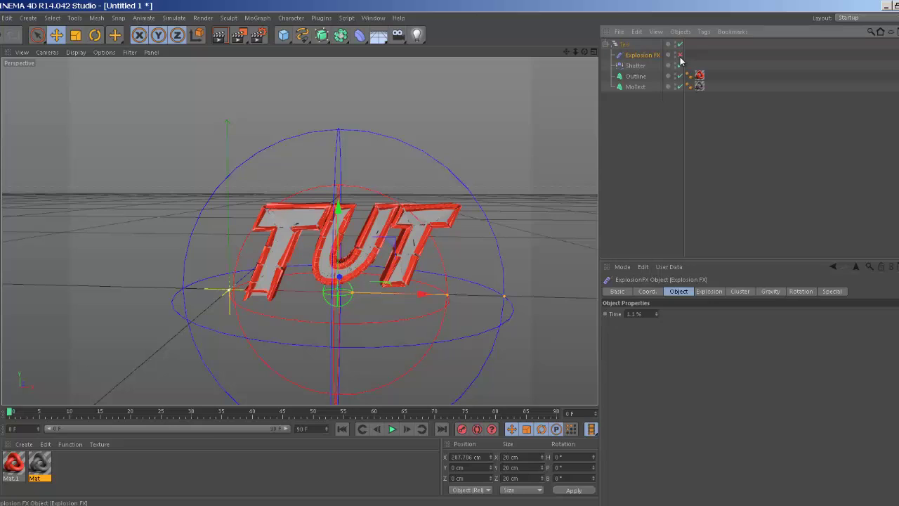
pyautogui.click(679, 56)
pyautogui.click(679, 57)
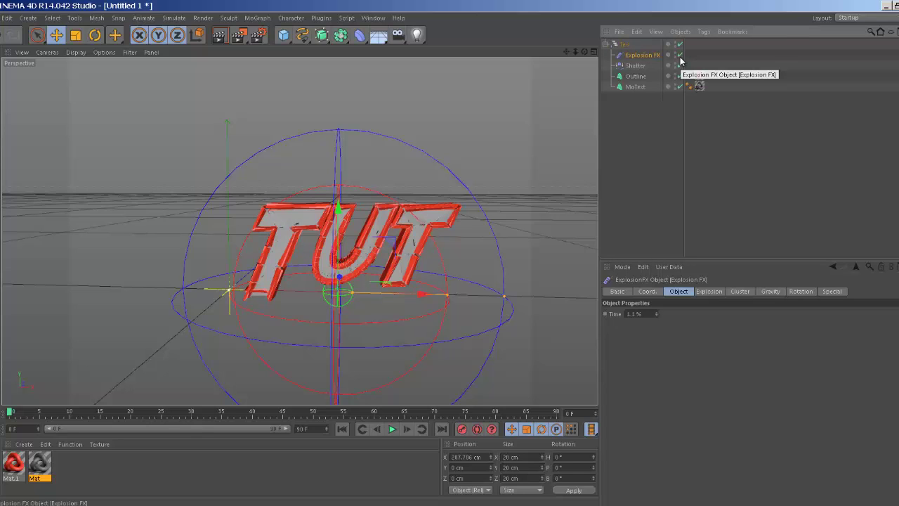
pyautogui.click(709, 291)
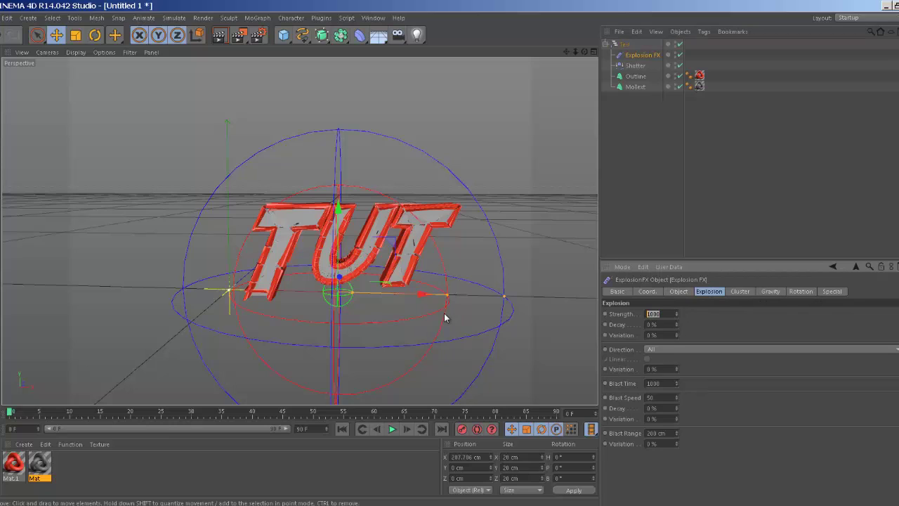
pyautogui.write('0')
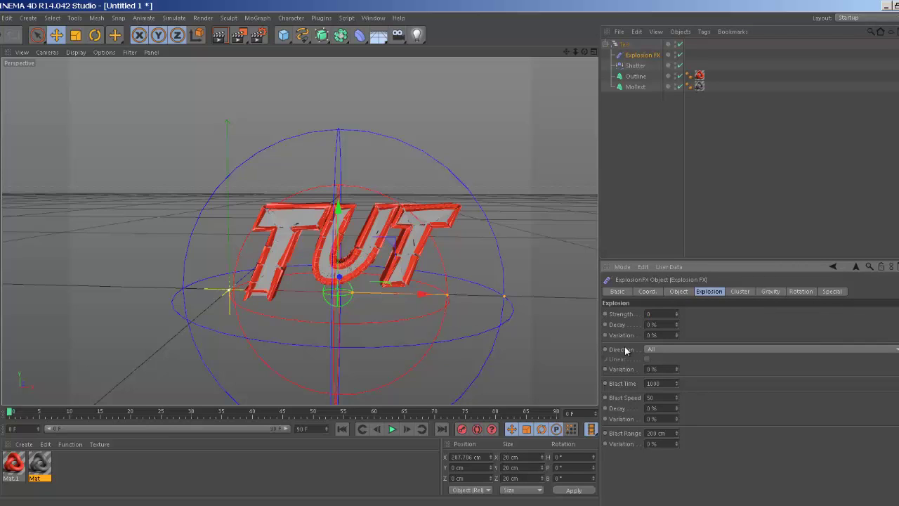
pyautogui.click(667, 313)
pyautogui.write('1000')
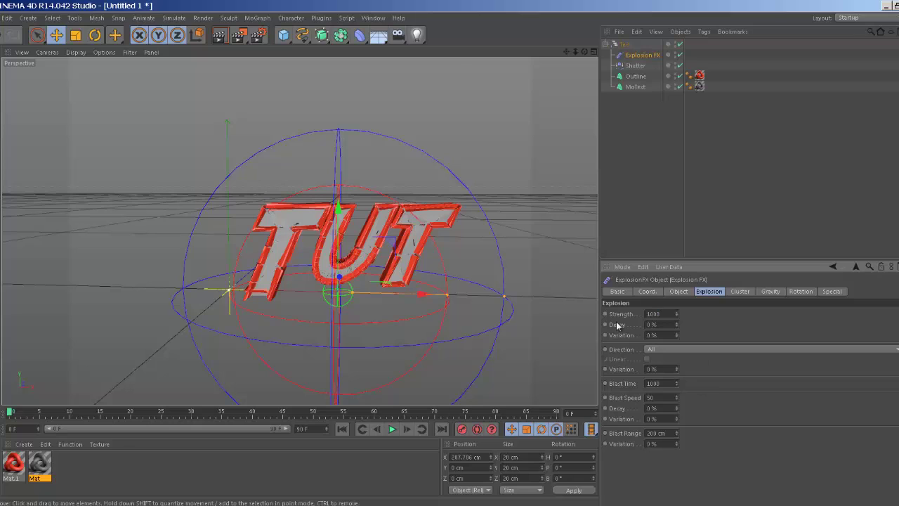
# In the Cluster tab, adjust the cluster Thickness with the spinner, settling at 9 cm.
pyautogui.click(731, 294)
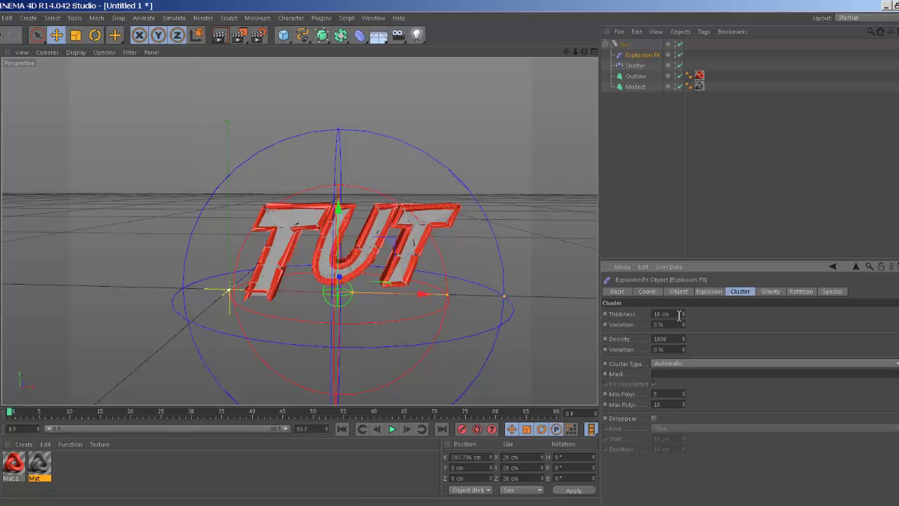
pyautogui.moveTo(684, 316); pyautogui.dragTo(683, 312)
pyautogui.moveTo(584, 52); pyautogui.dragTo(659, 116)
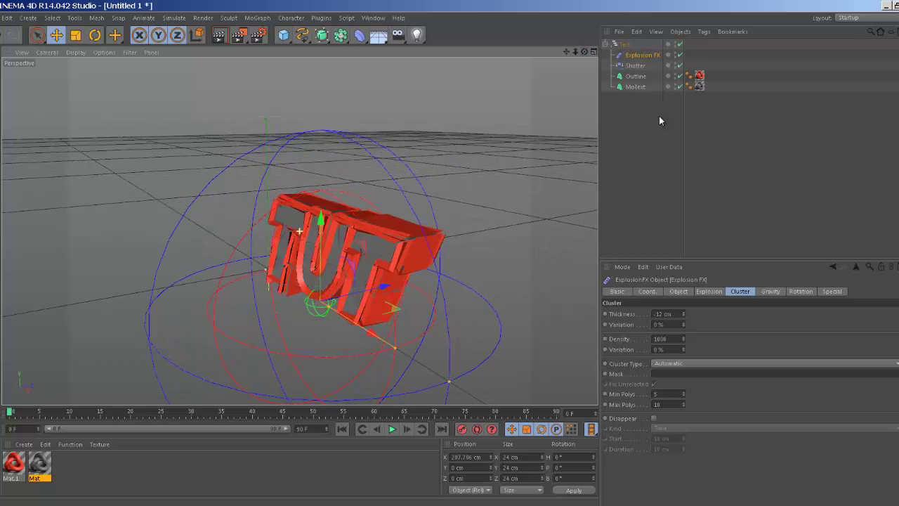
pyautogui.click(685, 314)
pyautogui.moveTo(685, 313); pyautogui.dragTo(682, 314)
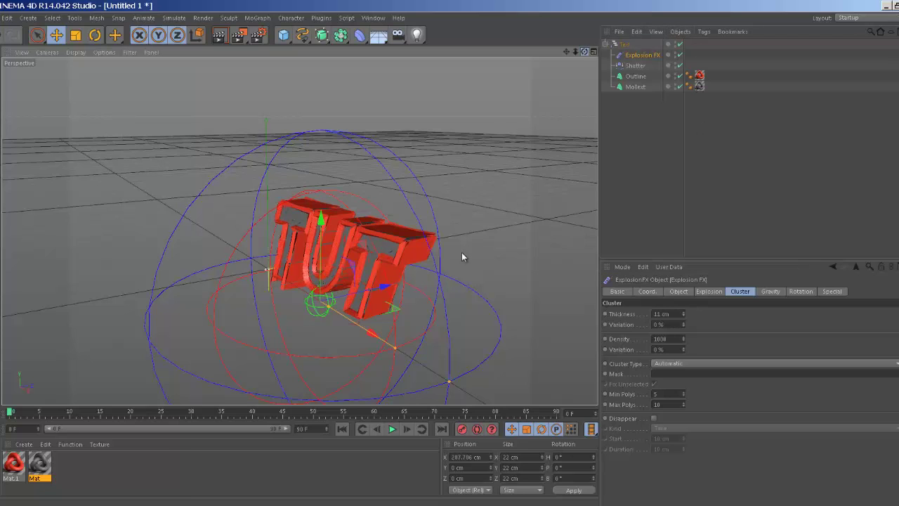
pyautogui.keyDown('alt'); pyautogui.moveTo(461, 255); pyautogui.dragTo(449, 254); pyautogui.keyUp('alt')
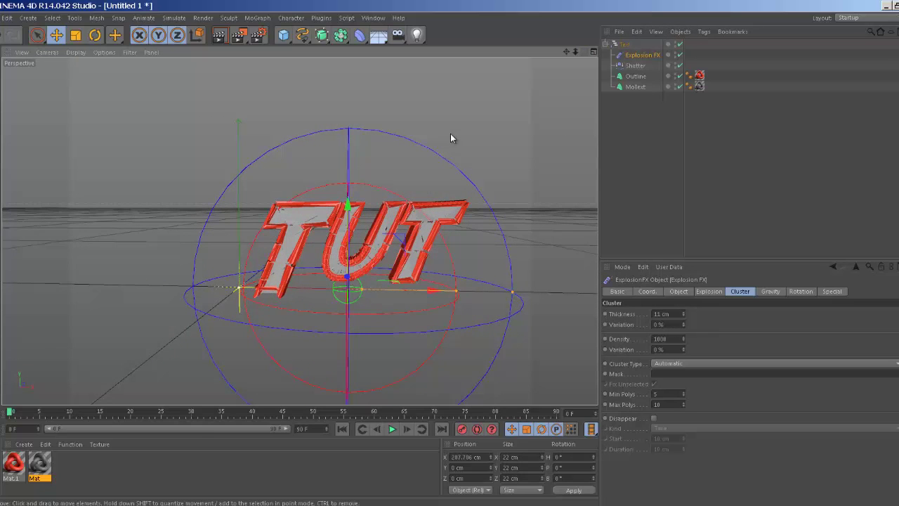
pyautogui.moveTo(685, 311); pyautogui.dragTo(684, 311)
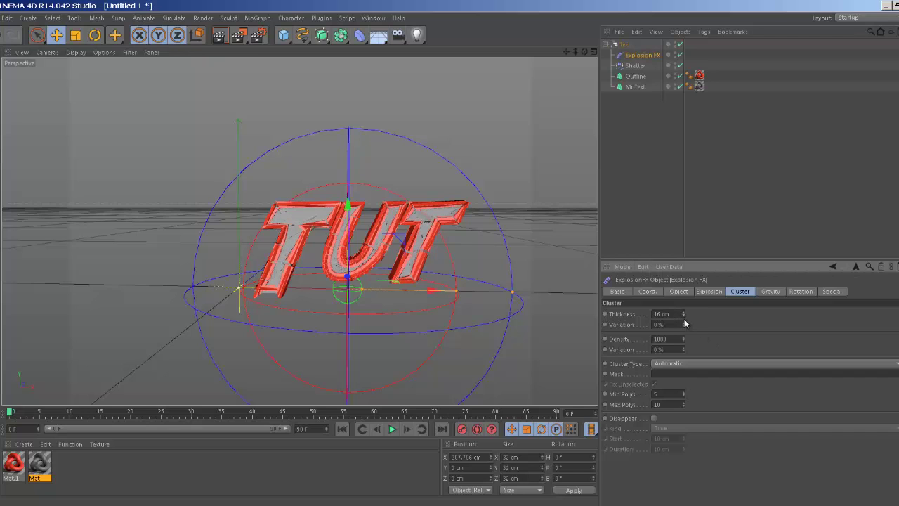
pyautogui.click(685, 319)
pyautogui.moveTo(684, 319); pyautogui.dragTo(685, 314)
pyautogui.click(684, 319)
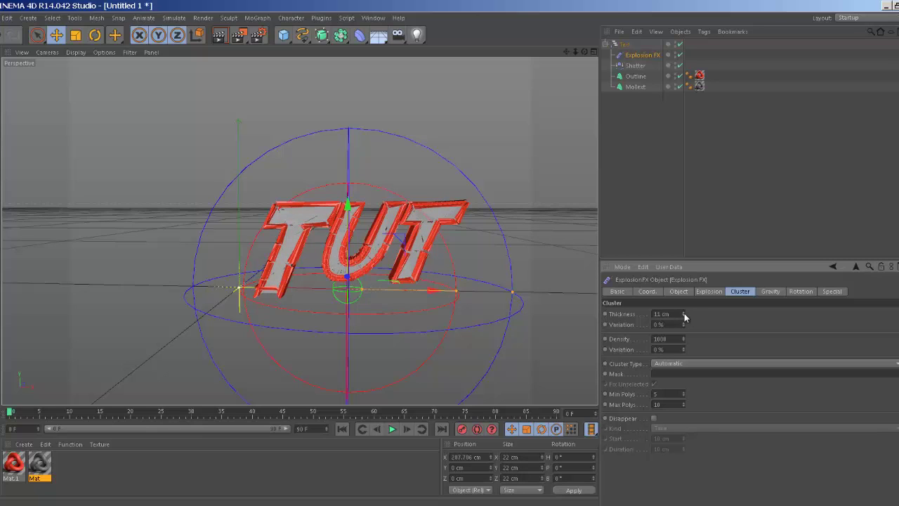
pyautogui.click(686, 320)
pyautogui.click(687, 320)
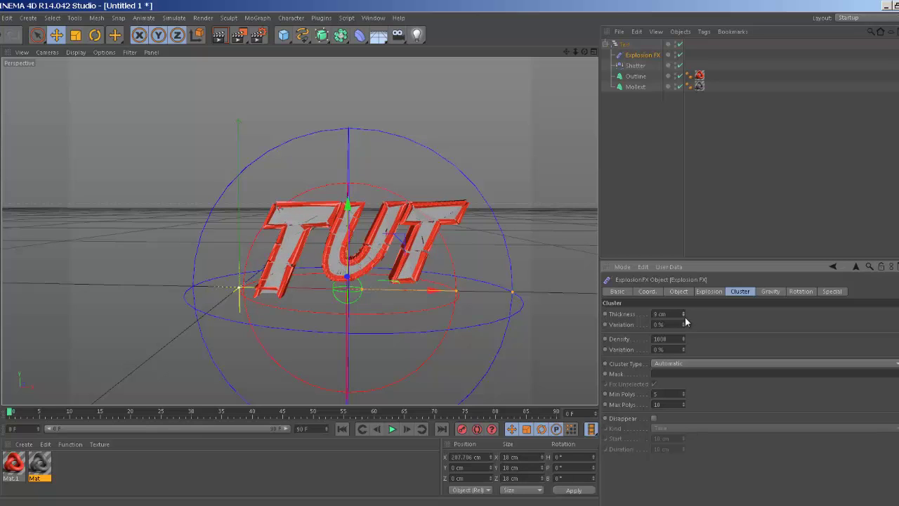
# Raise the thickness Variation to about 35%, then return to the Explosion tab.
pyautogui.keyDown('alt'); pyautogui.moveTo(447, 255); pyautogui.dragTo(448, 258); pyautogui.keyUp('alt')
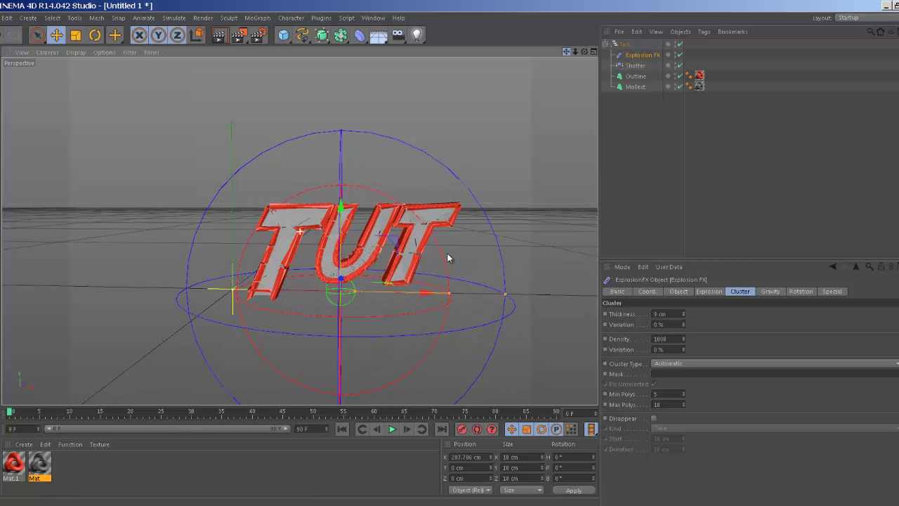
pyautogui.click(683, 322)
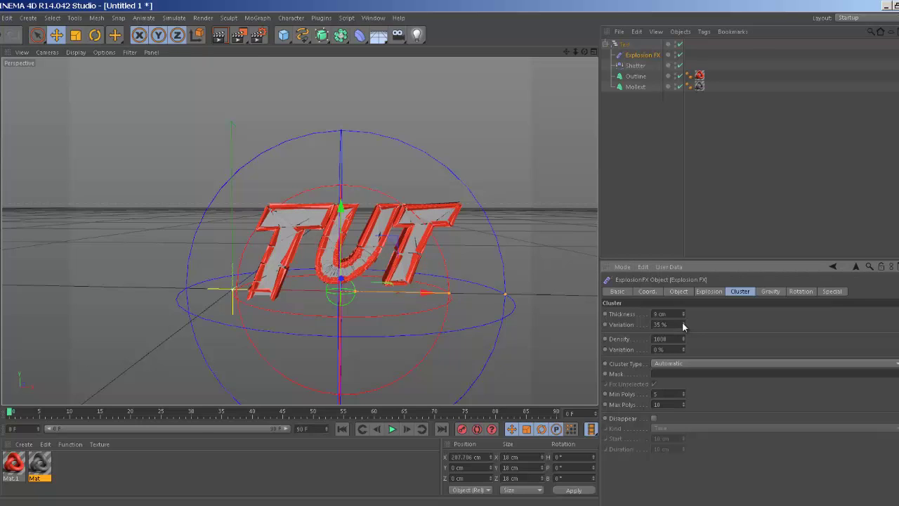
pyautogui.click(682, 321)
pyautogui.click(832, 290)
pyautogui.click(710, 291)
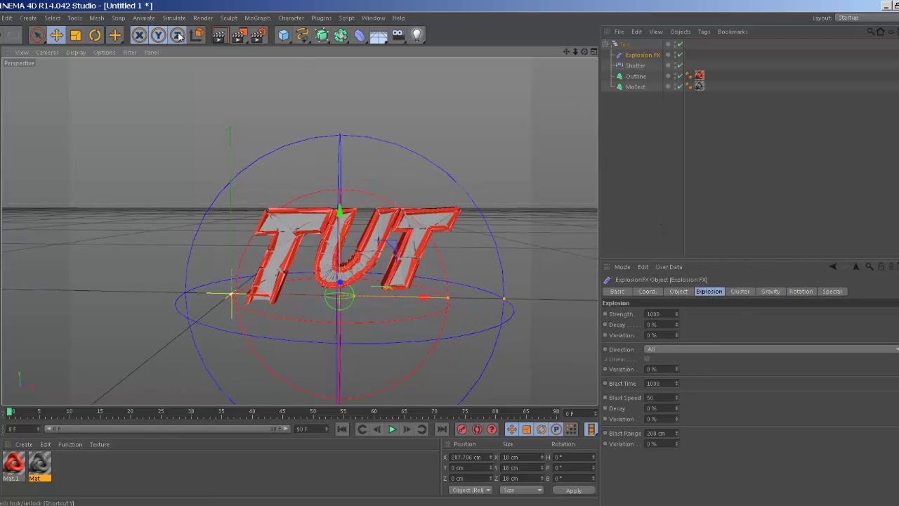
pyautogui.hotkey('ctrl', 'r')
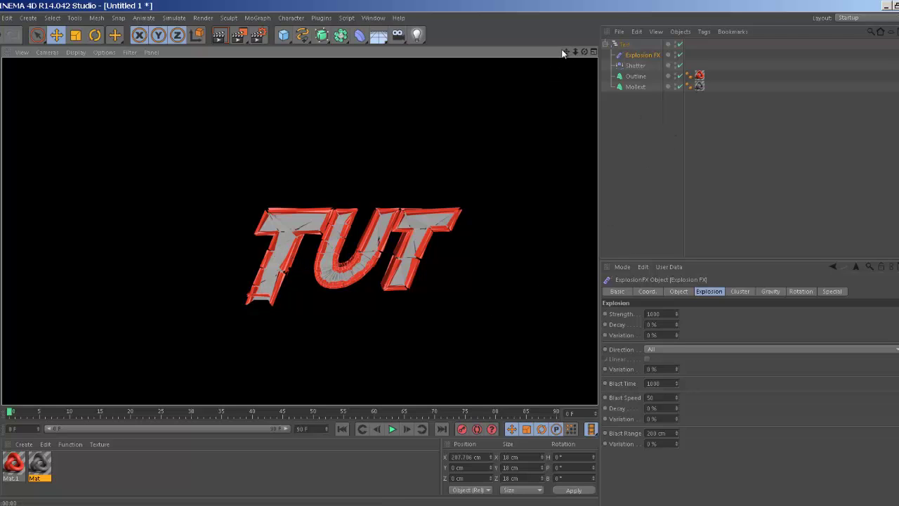
pyautogui.click(606, 43)
pyautogui.click(605, 44)
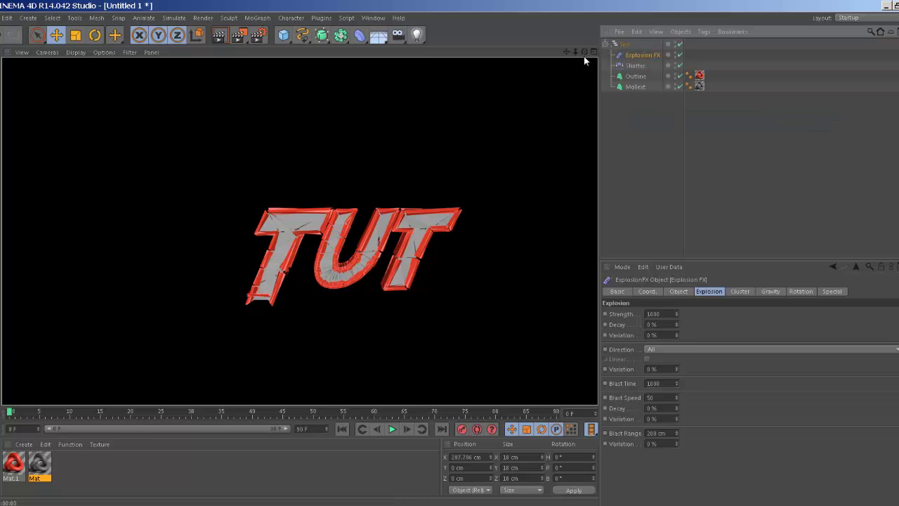
pyautogui.moveTo(584, 52); pyautogui.dragTo(448, 254)
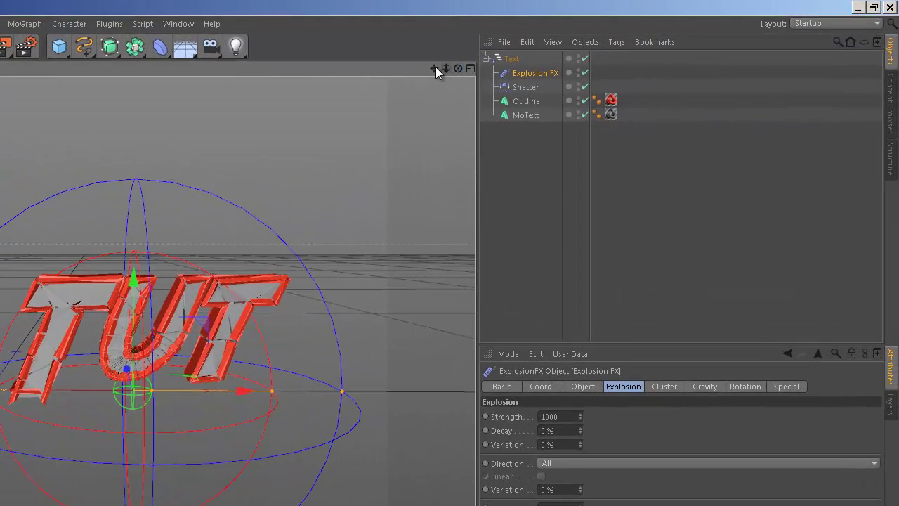
# Pan, orbit and zoom to frame the cracked TUT text closely from a raised angle.
pyautogui.moveTo(436, 66)
pyautogui.mouseDown()
pyautogui.moveTo(274, 340)
pyautogui.moveTo(420, 62)
pyautogui.mouseUp()
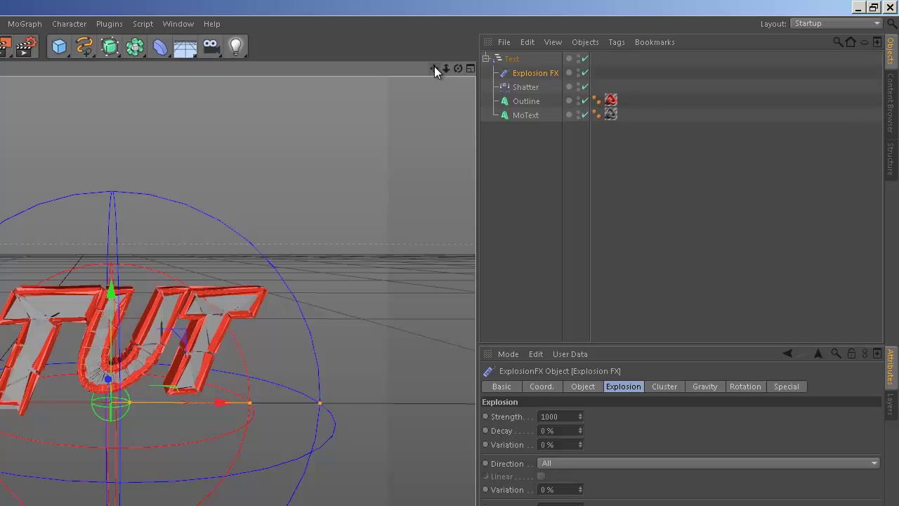
pyautogui.moveTo(434, 66); pyautogui.dragTo(279, 342)
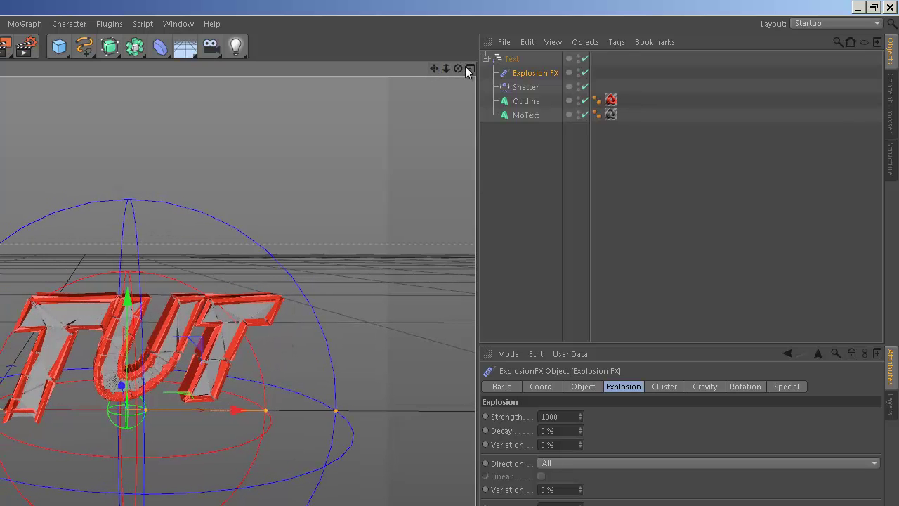
pyautogui.moveTo(458, 68); pyautogui.dragTo(279, 336)
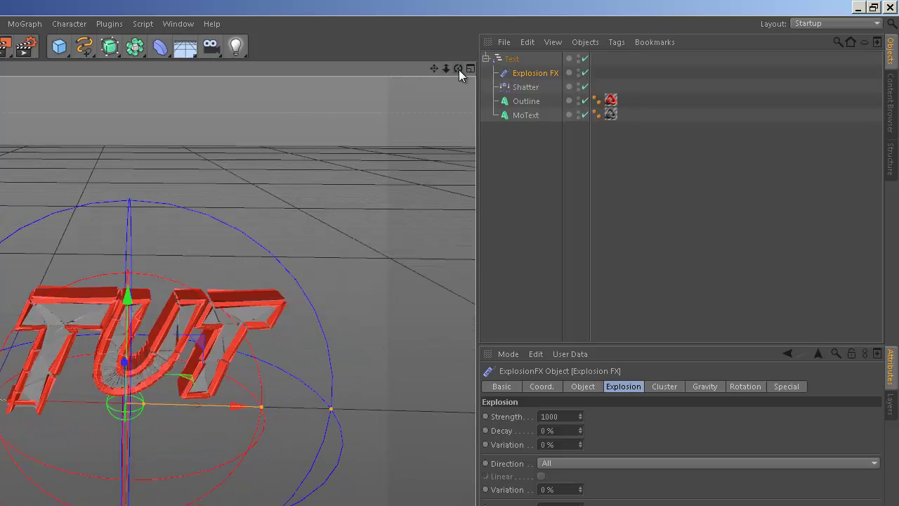
pyautogui.moveTo(459, 69); pyautogui.dragTo(276, 334)
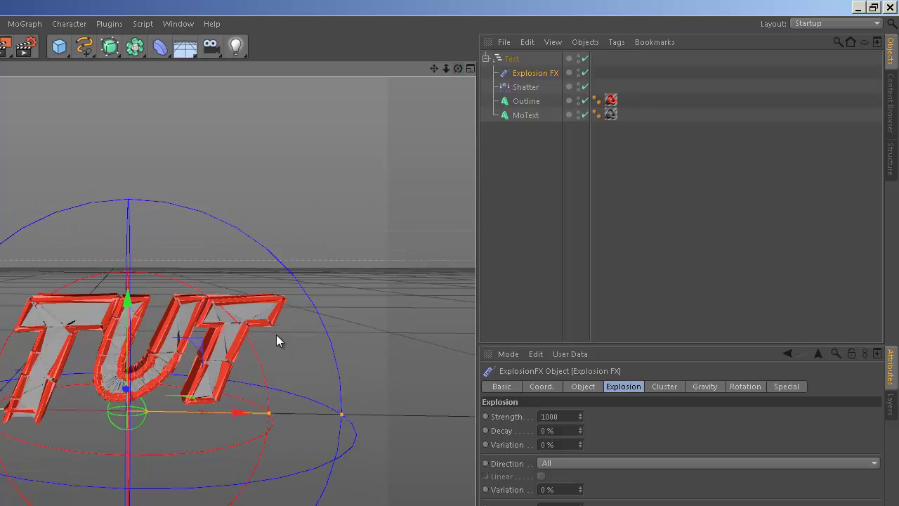
pyautogui.moveTo(446, 68); pyautogui.dragTo(278, 336)
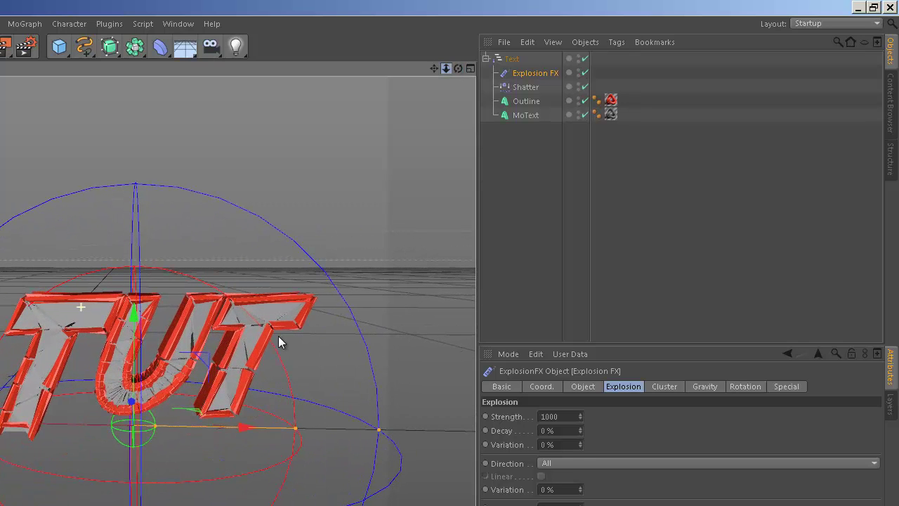
pyautogui.moveTo(434, 69); pyautogui.dragTo(277, 337)
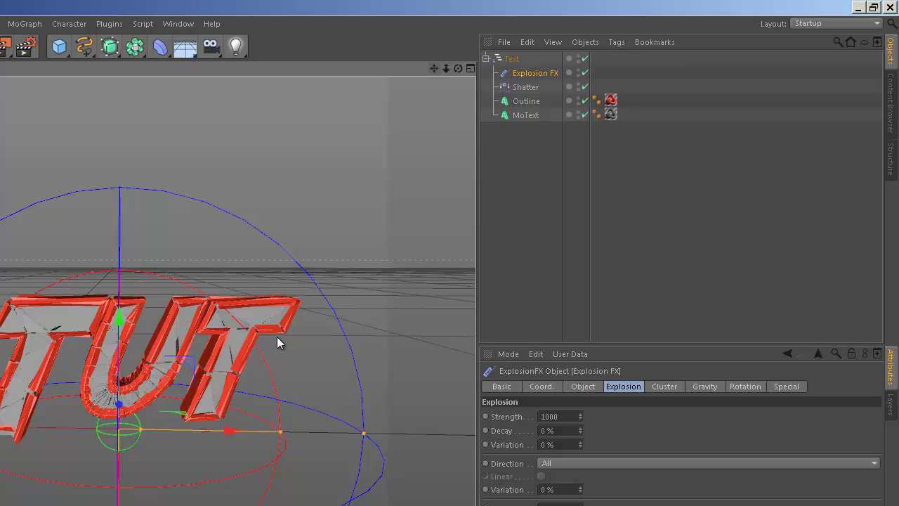